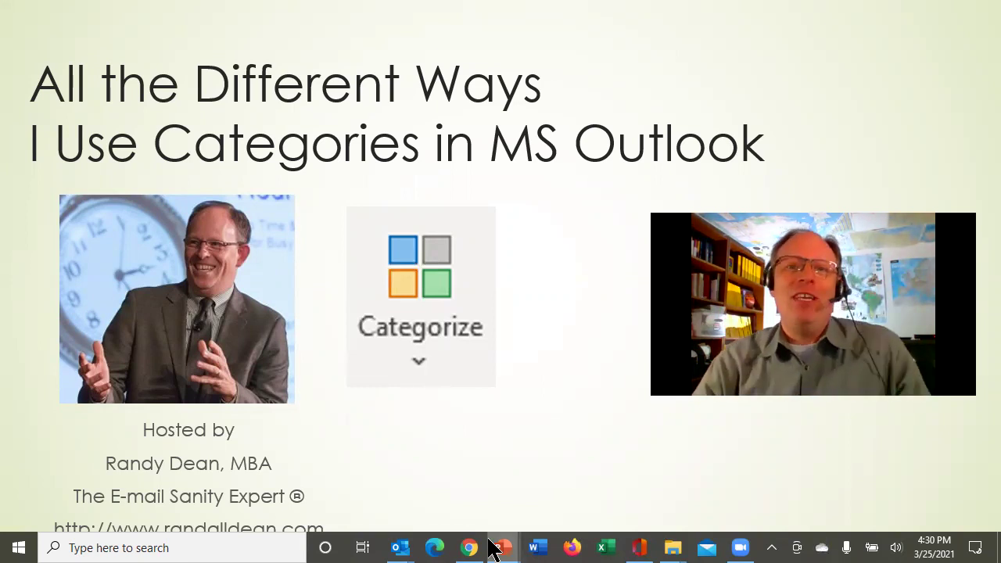
# Advance to slide 2 "Can You Say "Labels"?", reveal its title, then end the slide show
pyautogui.click(473, 464)
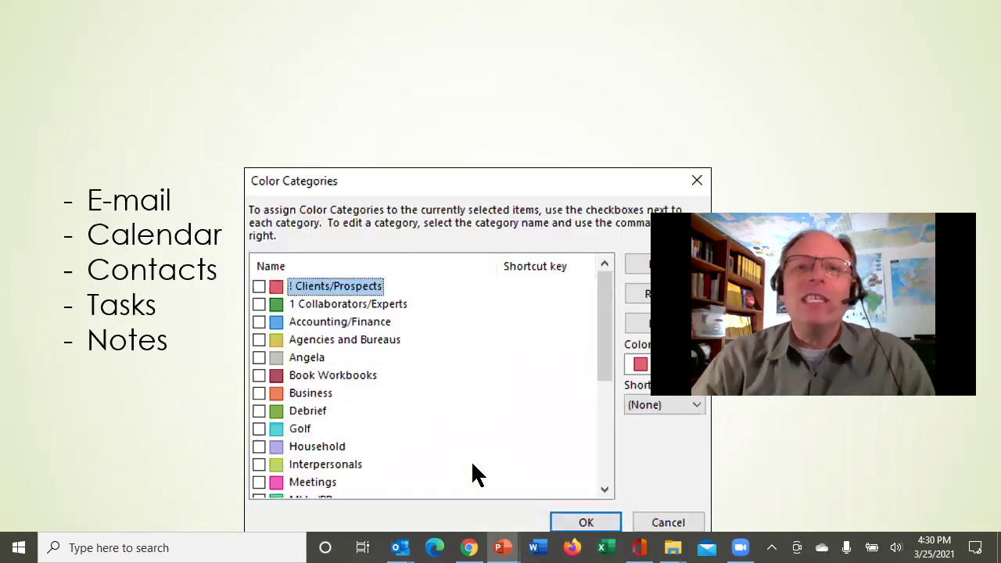
pyautogui.click(108, 408)
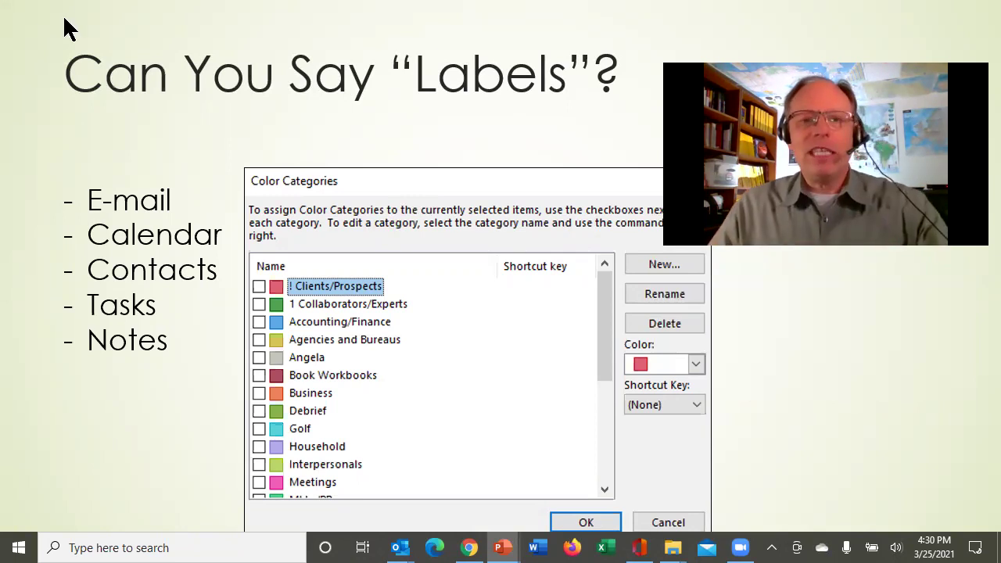
pyautogui.press('Escape')
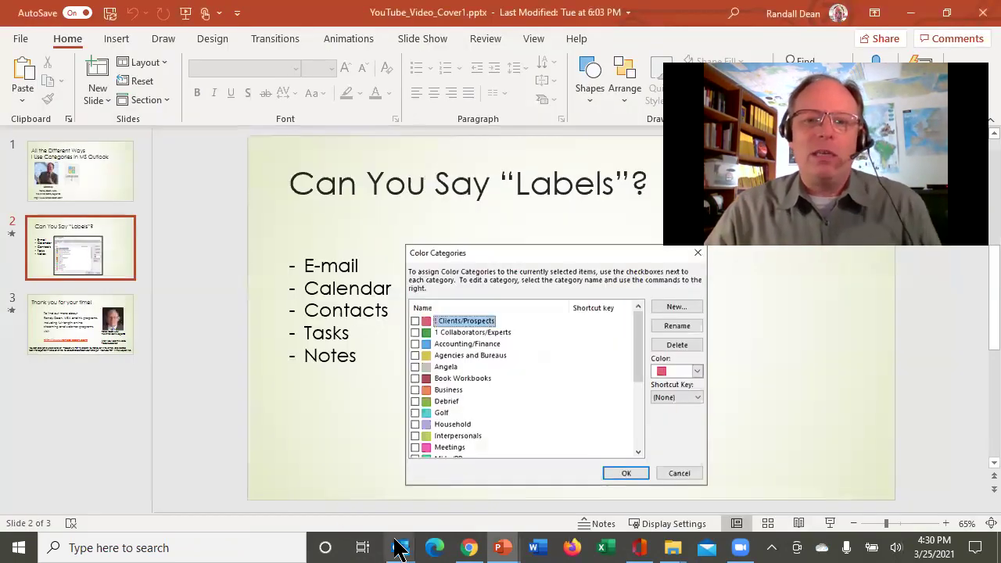
# Bring the Outlook Inbox to the front and open the Categorize colour category list
pyautogui.moveTo(399, 547)
pyautogui.click(309, 508)
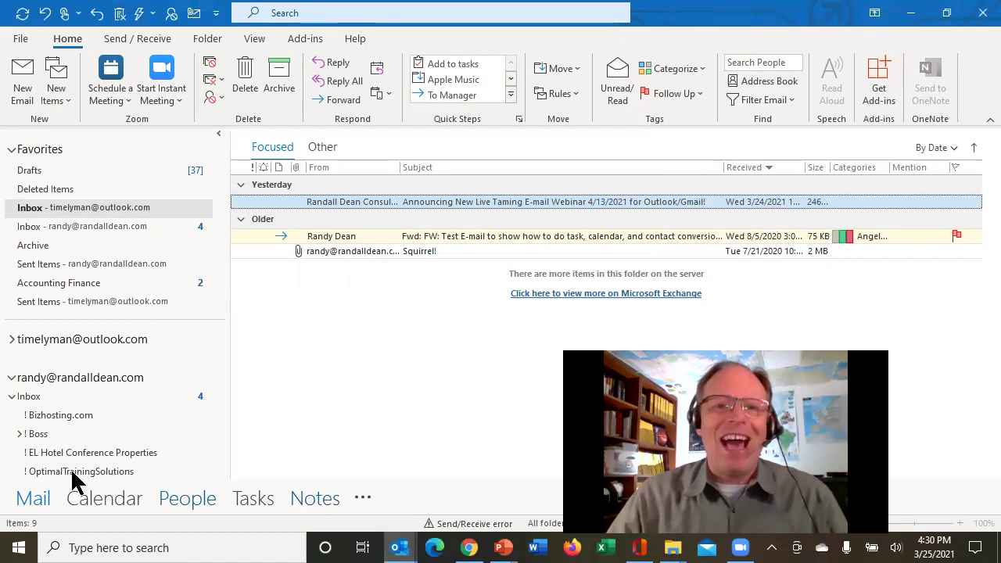
pyautogui.click(693, 69)
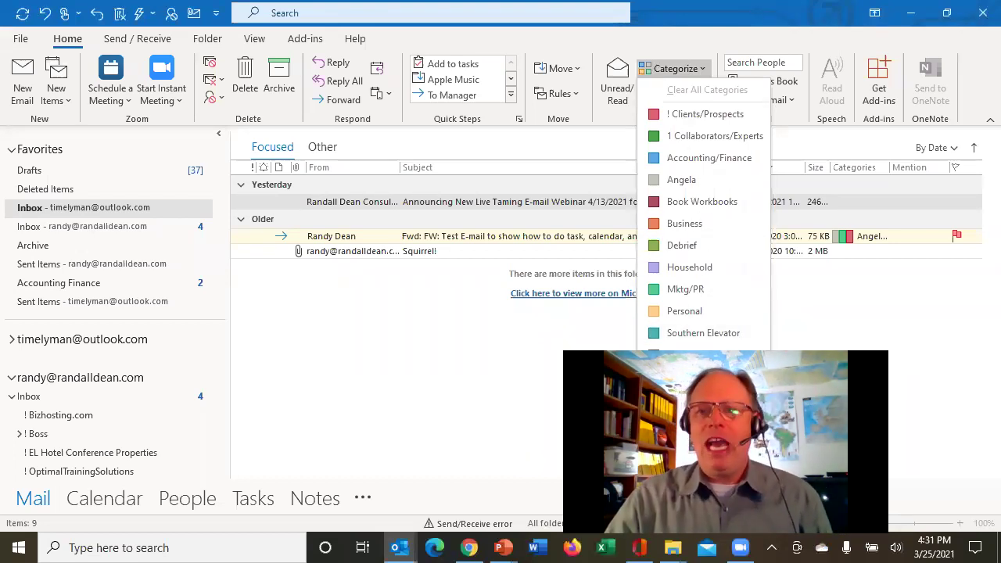
# Open All Categories, move the dialog, and inspect 1 Collaborators/Experts without renaming it
pyautogui.click(696, 377)
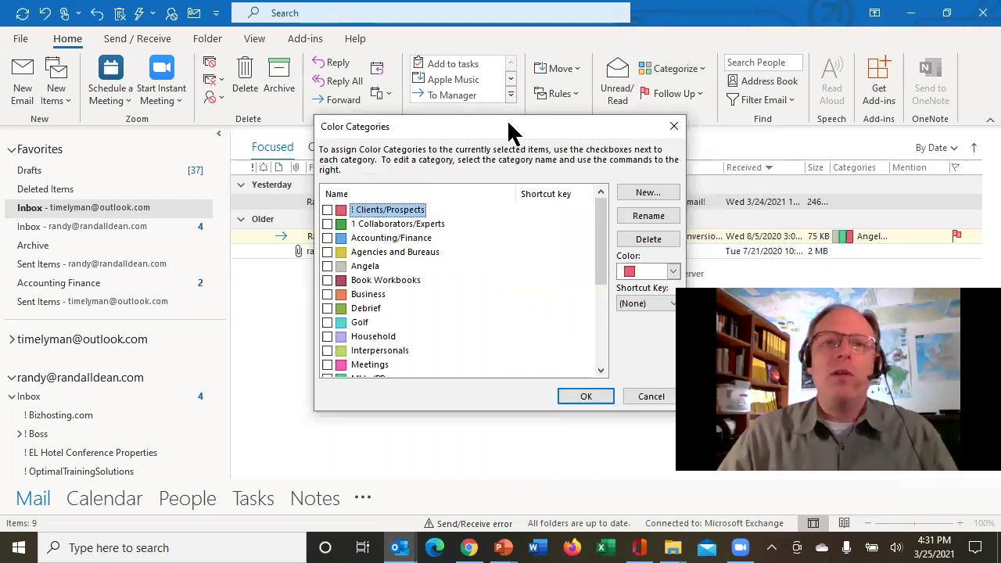
pyautogui.moveTo(509, 129); pyautogui.dragTo(390, 102)
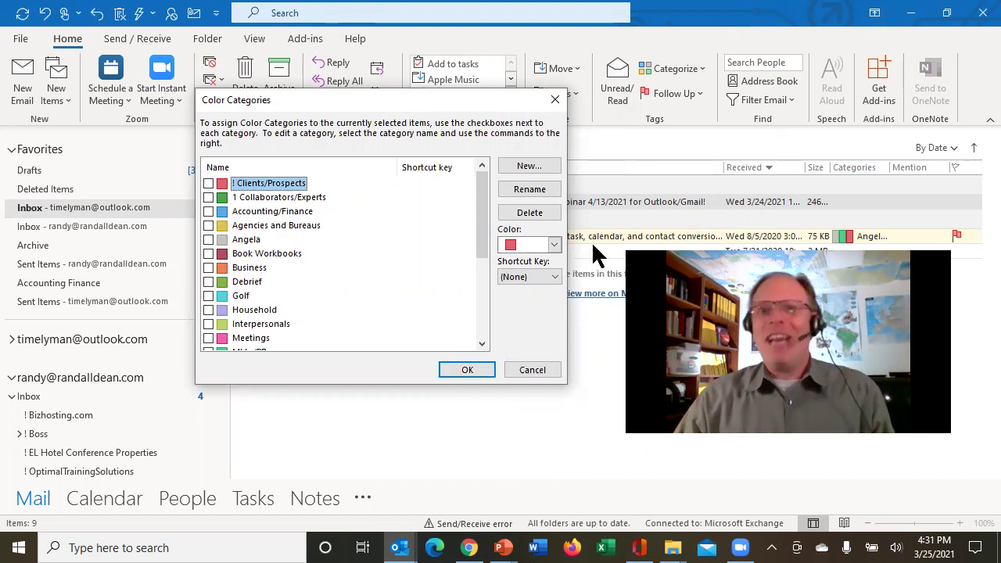
pyautogui.click(288, 199)
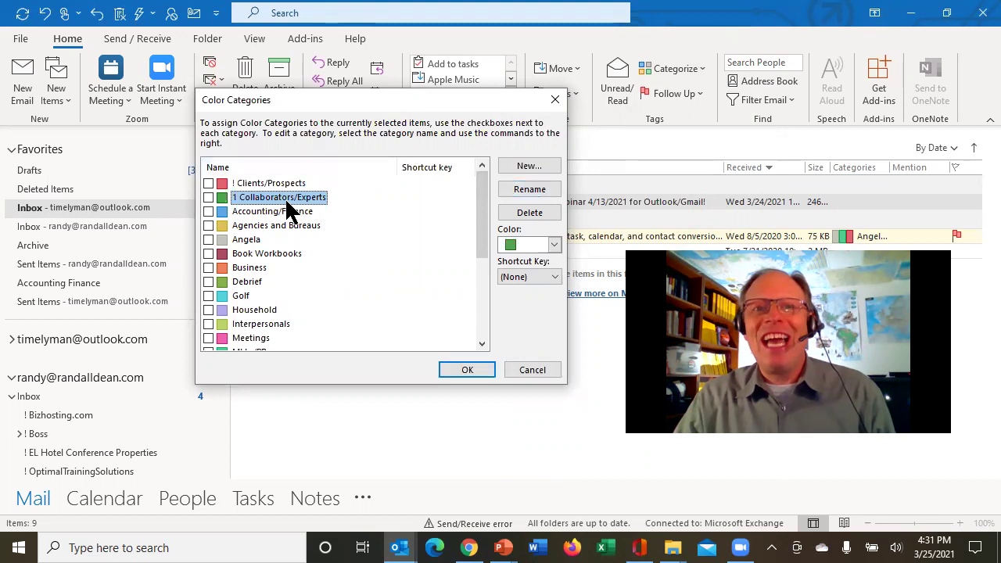
pyautogui.click(519, 192)
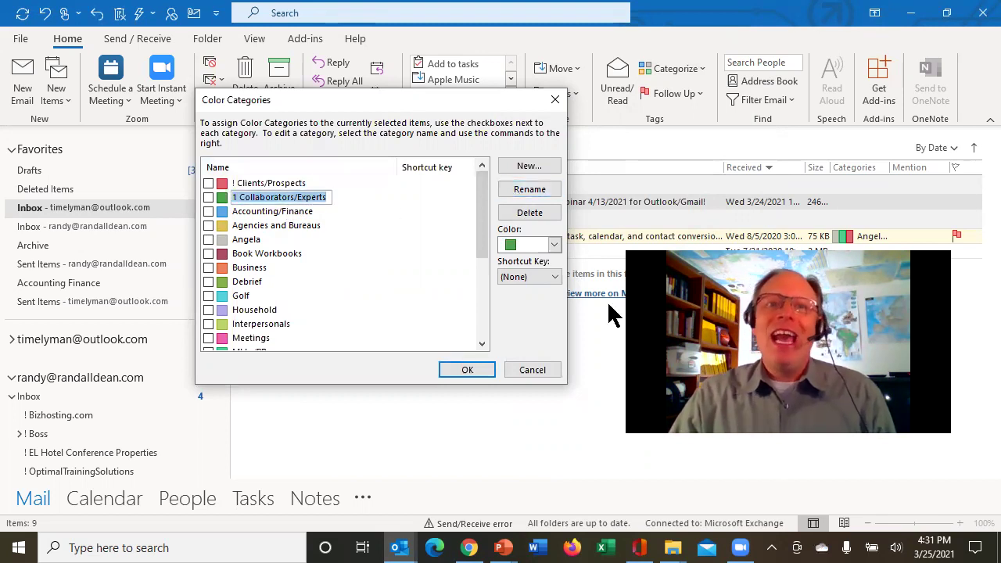
pyautogui.click(481, 216)
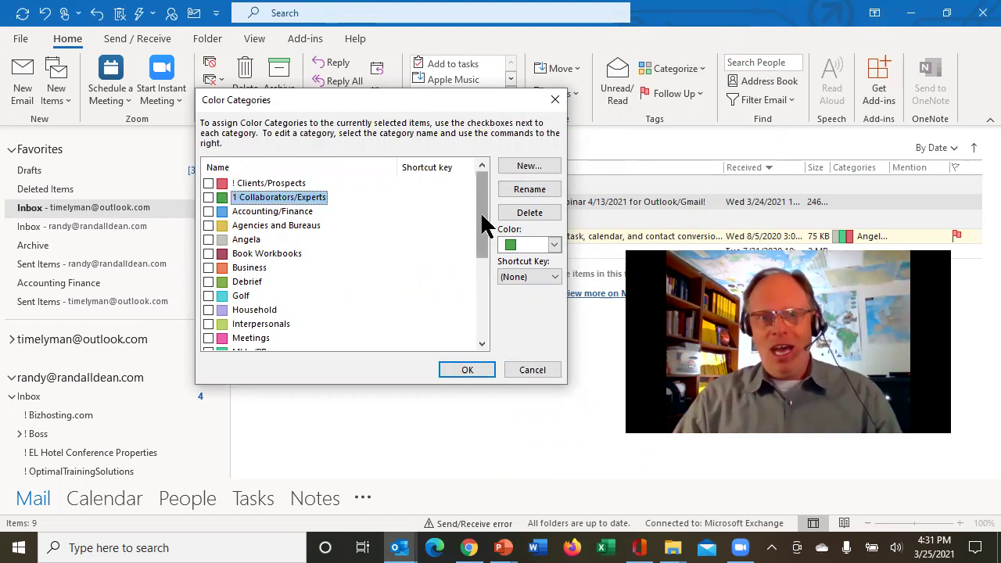
pyautogui.moveTo(483, 249)
pyautogui.mouseDown()
pyautogui.moveTo(483, 334)
pyautogui.moveTo(485, 244)
pyautogui.mouseUp()
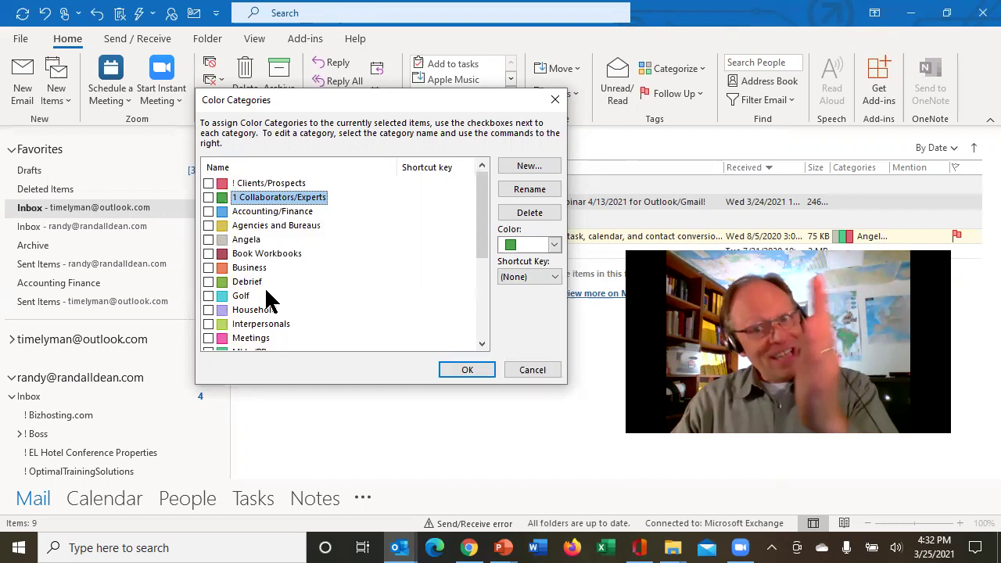
# Close Color Categories with OK, then present slide 2 in PowerPoint and exit the show
pyautogui.click(512, 366)
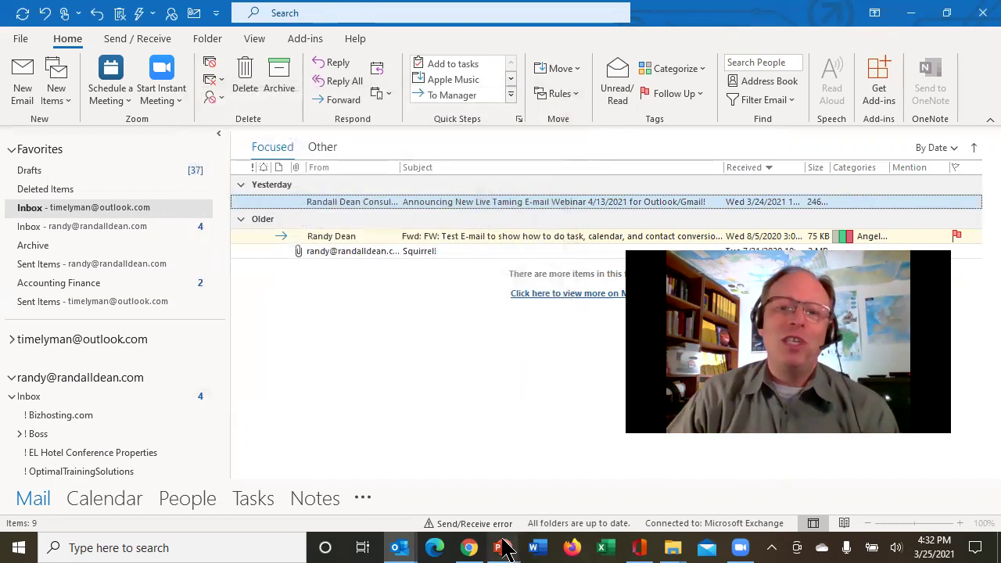
pyautogui.moveTo(502, 546)
pyautogui.click(555, 490)
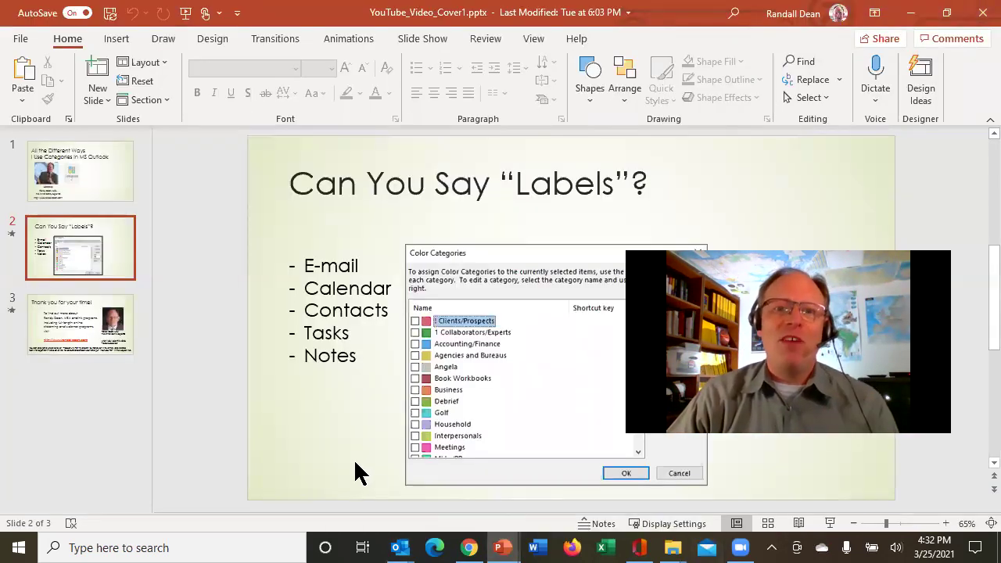
pyautogui.hotkey('shift', 'F5')
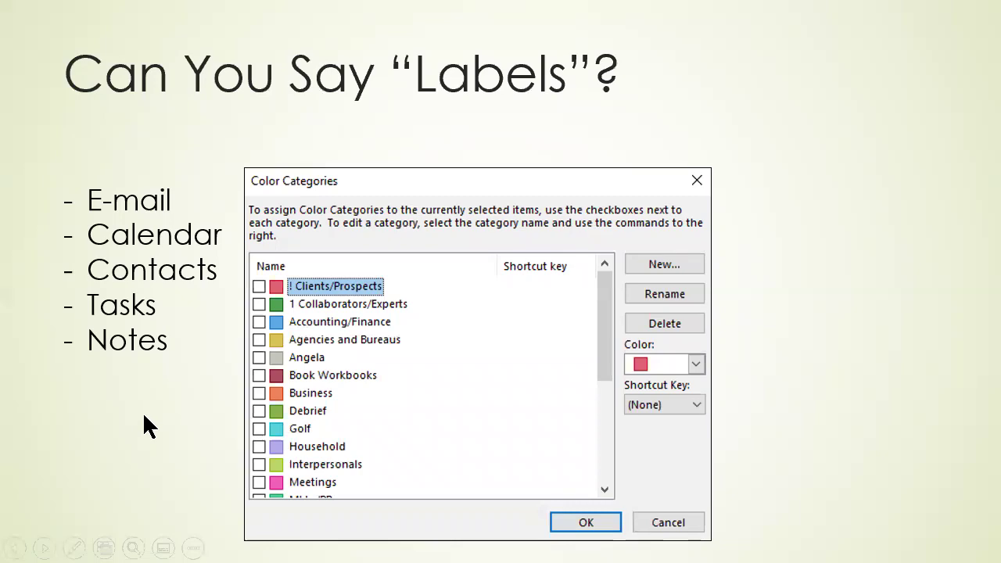
pyautogui.press('Escape')
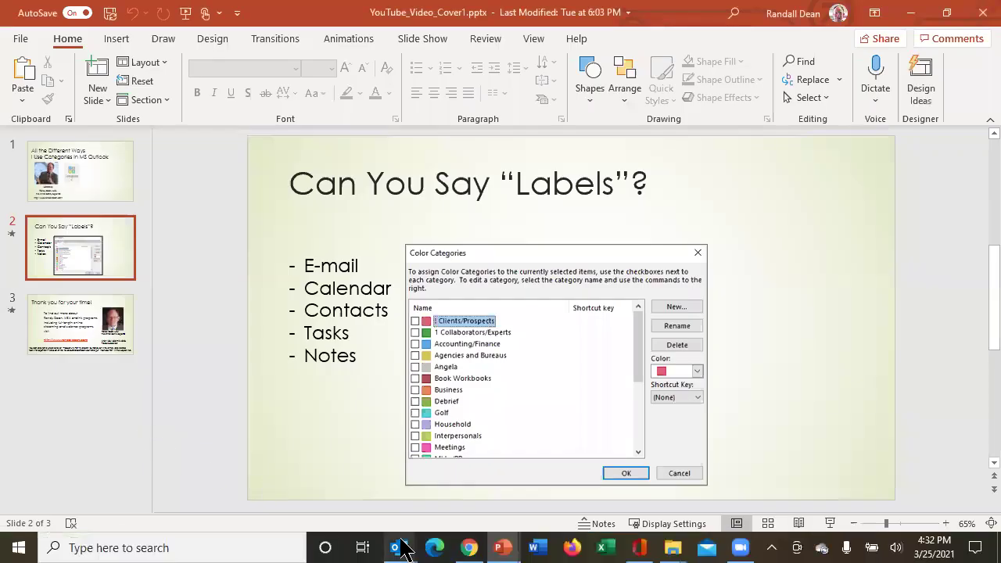
# Open the forwarded test e-mail, add the Business category, remove ! Clients/Prospects, and close it
pyautogui.moveTo(399, 546)
pyautogui.click(337, 520)
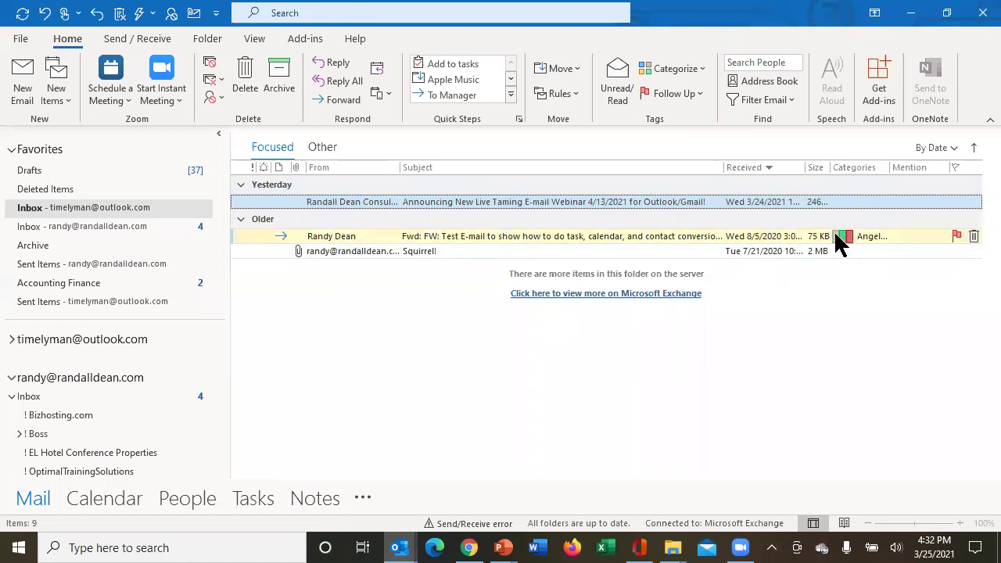
pyautogui.click(467, 238)
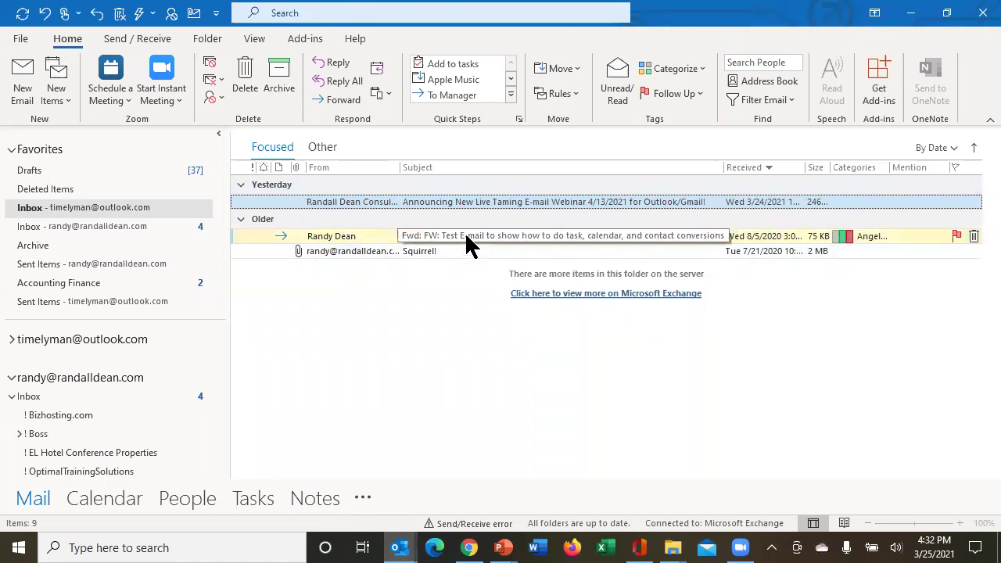
pyautogui.doubleClick(467, 238)
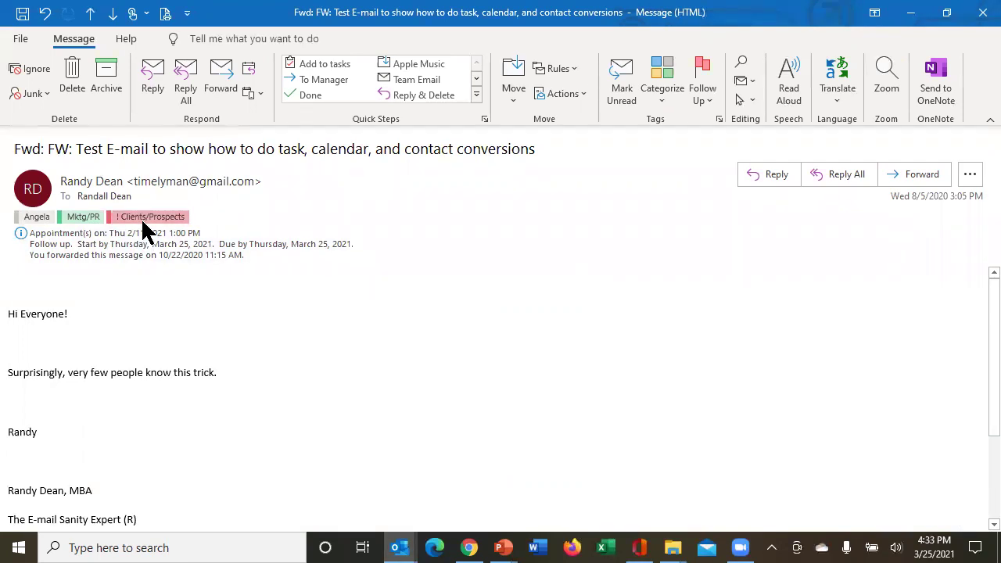
pyautogui.click(659, 78)
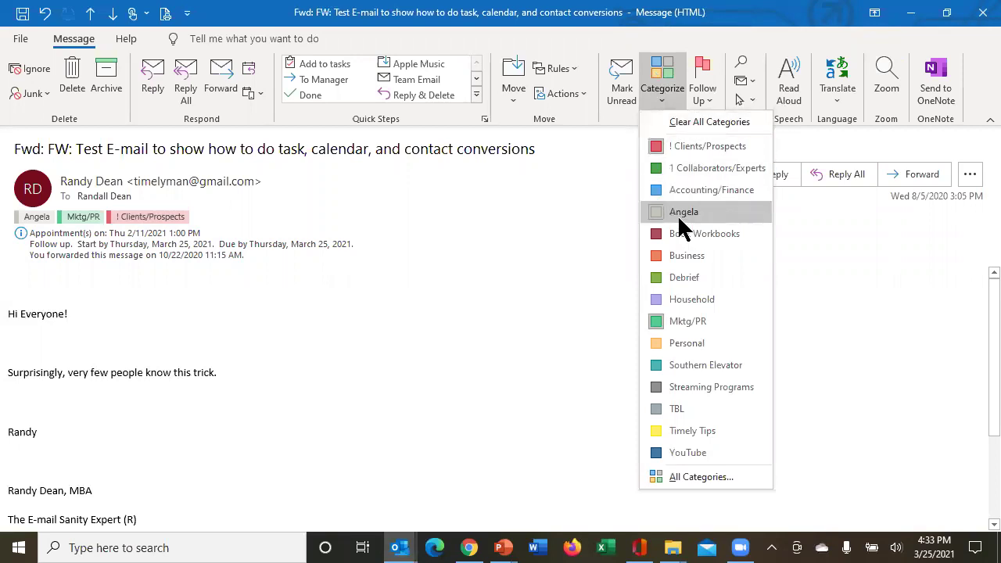
pyautogui.click(682, 258)
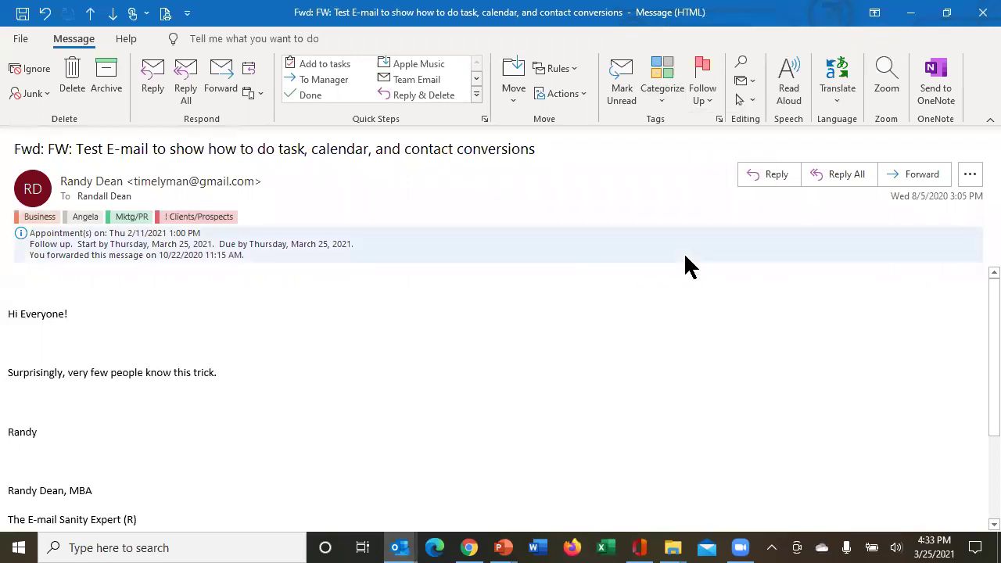
pyautogui.click(663, 78)
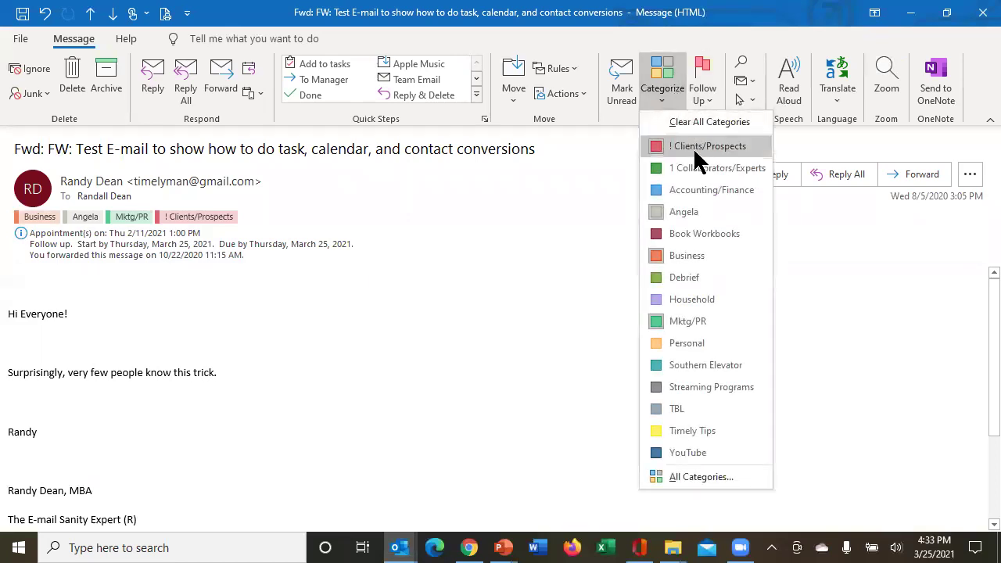
pyautogui.click(695, 151)
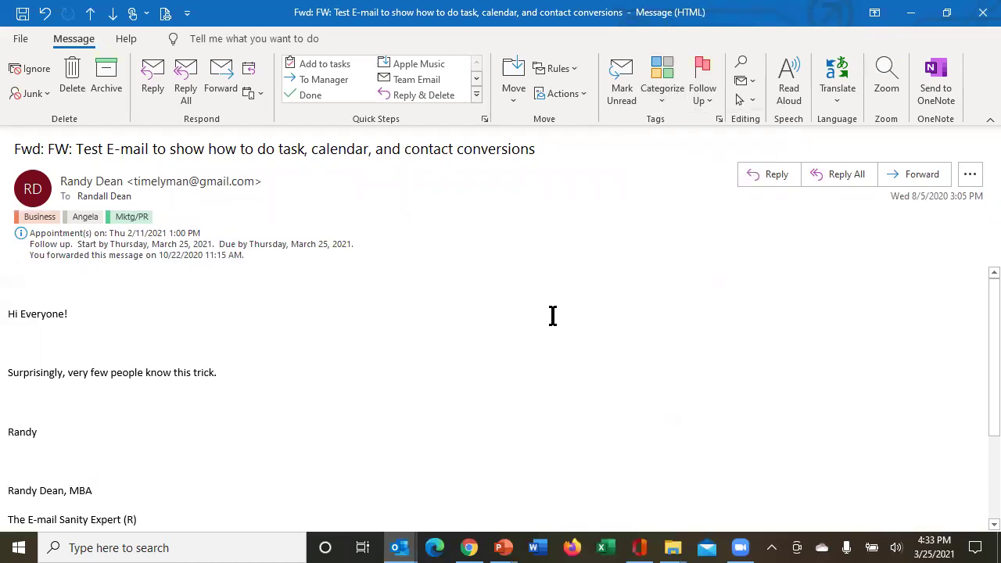
pyautogui.click(985, 12)
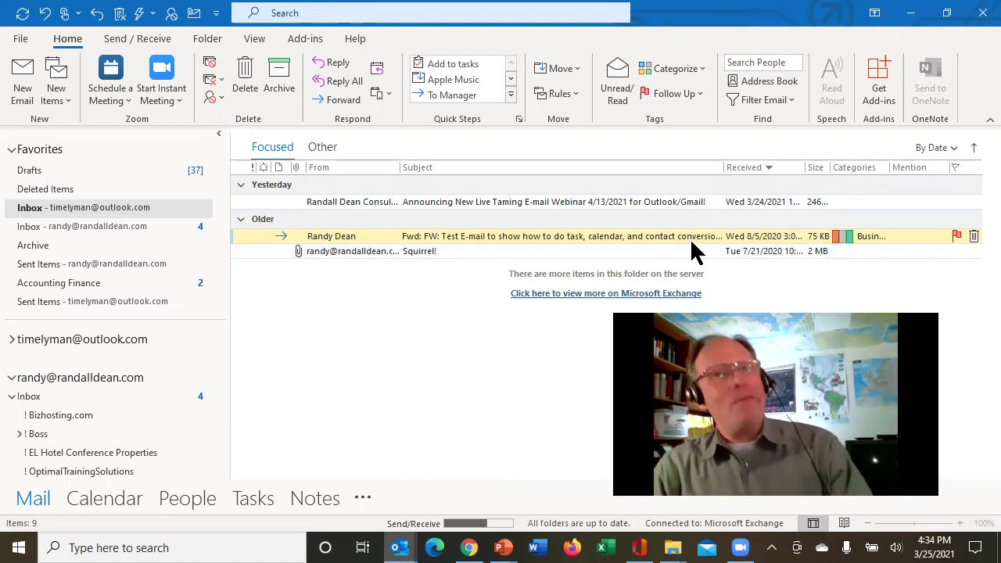
pyautogui.click(678, 70)
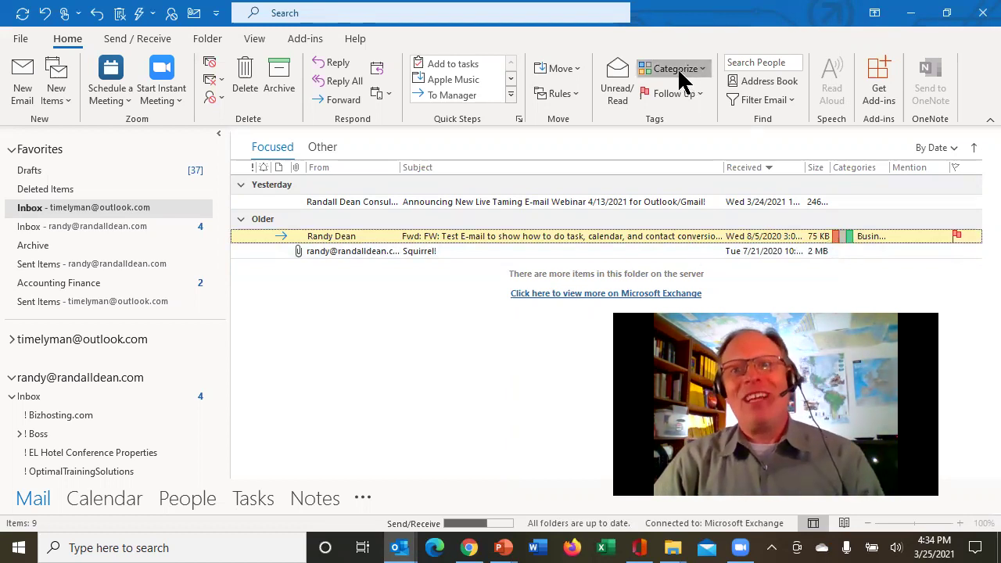
pyautogui.click(334, 423)
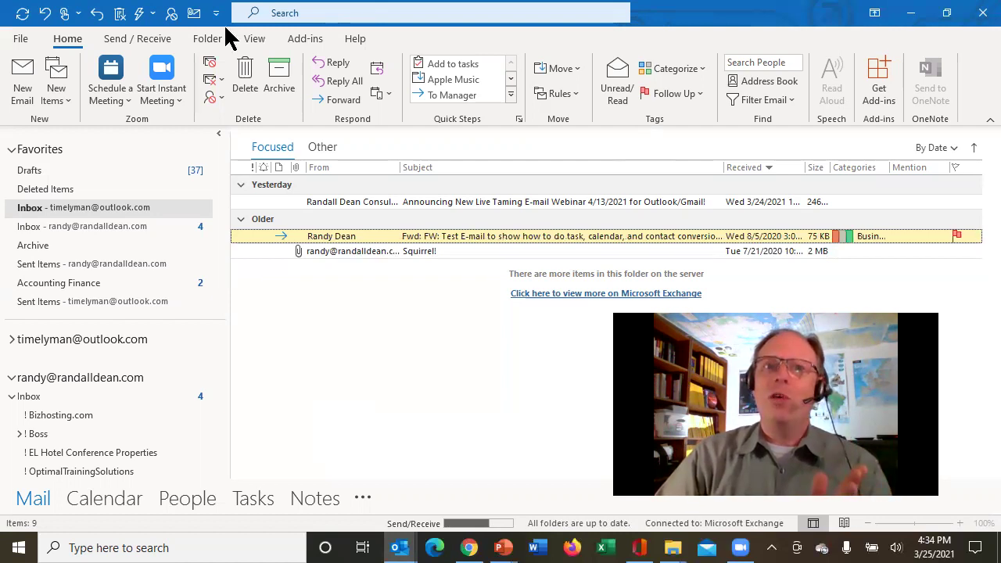
# Open mailbox search with Ctrl+E, reactivate the Search box, and dismiss its suggestions
pyautogui.hotkey('ctrl', 'e')
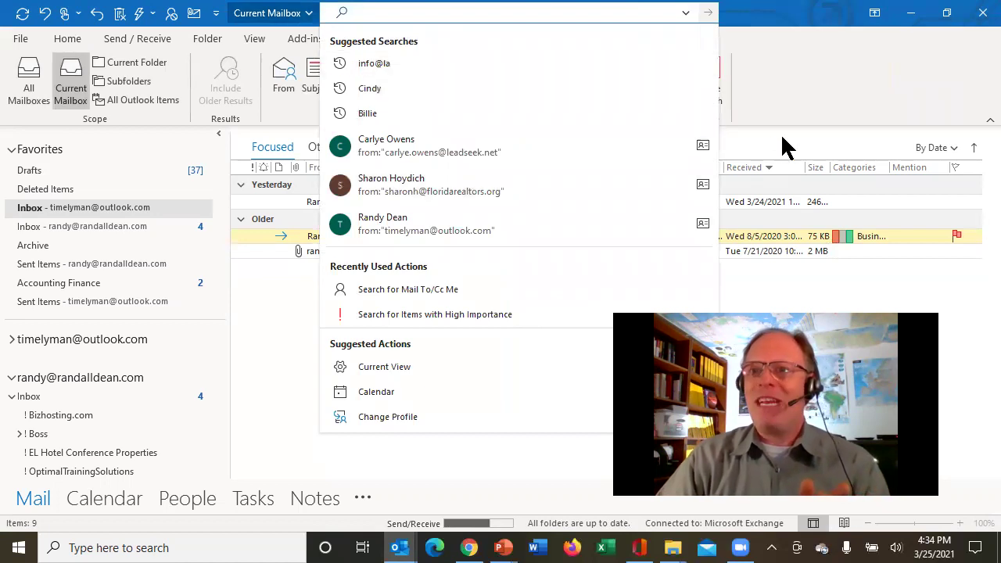
pyautogui.click(818, 131)
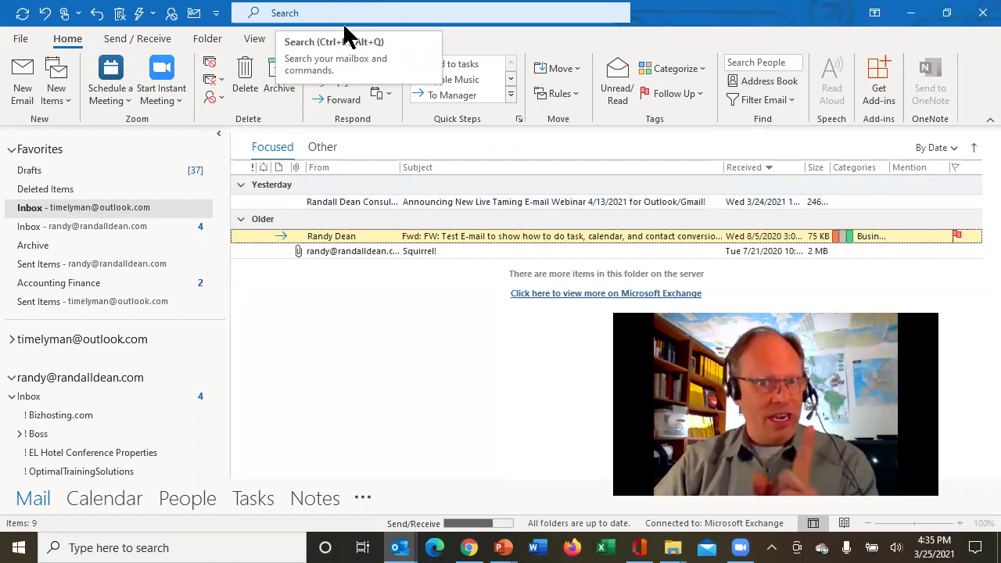
pyautogui.click(344, 22)
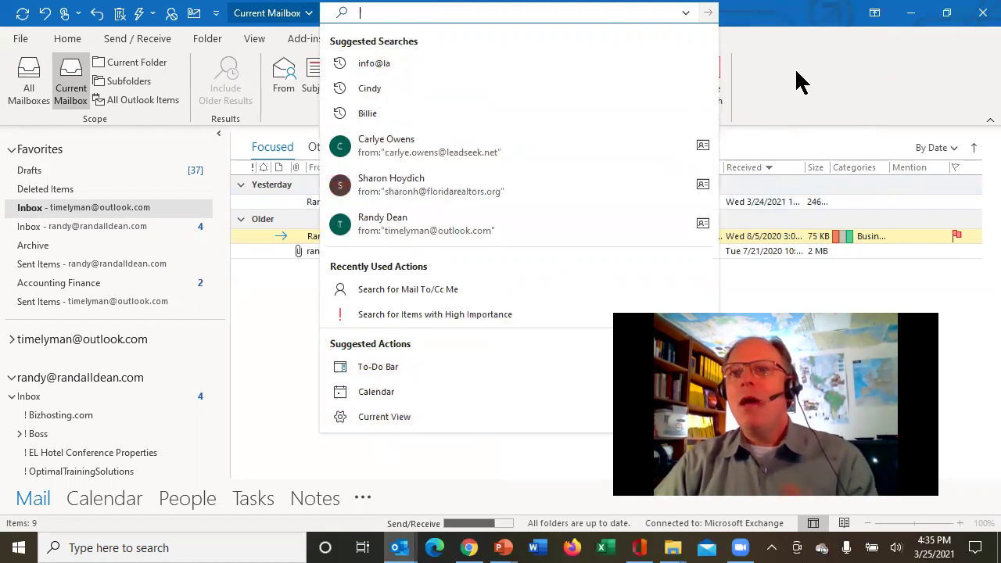
pyautogui.press('Escape')
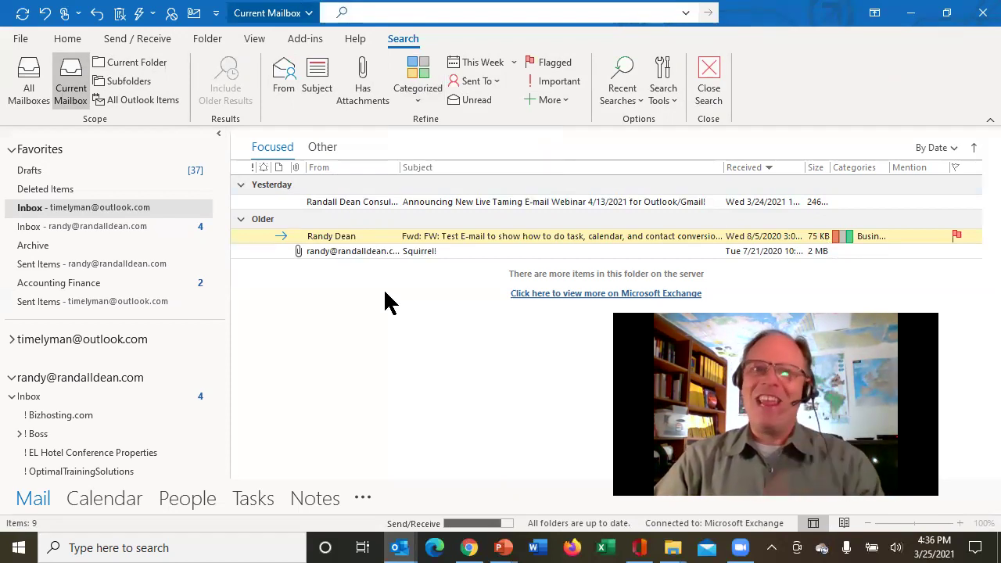
# Browse the test e-mail's Find Related and Move context submenus, then close the menu and search
pyautogui.rightClick(344, 240)
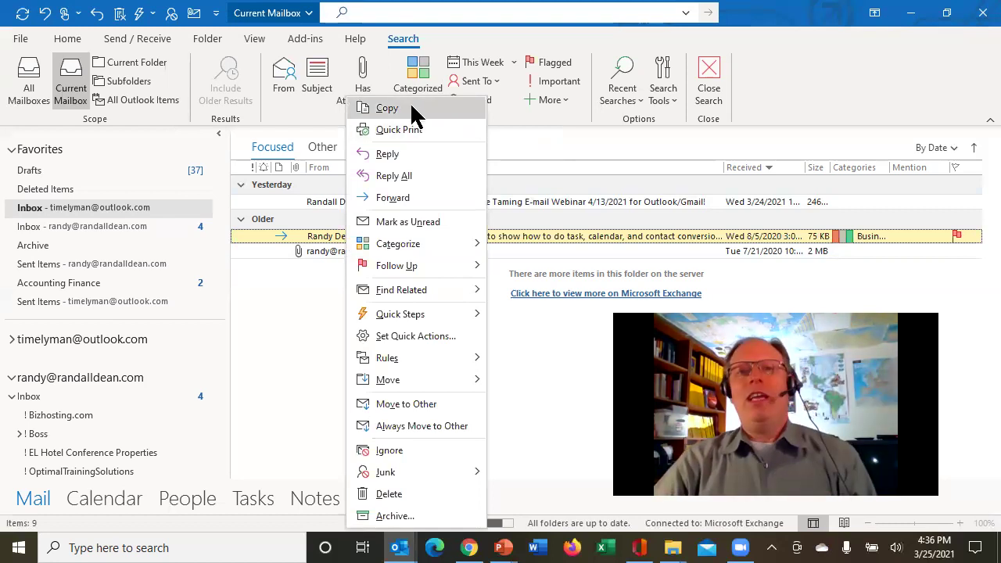
pyautogui.moveTo(422, 252)
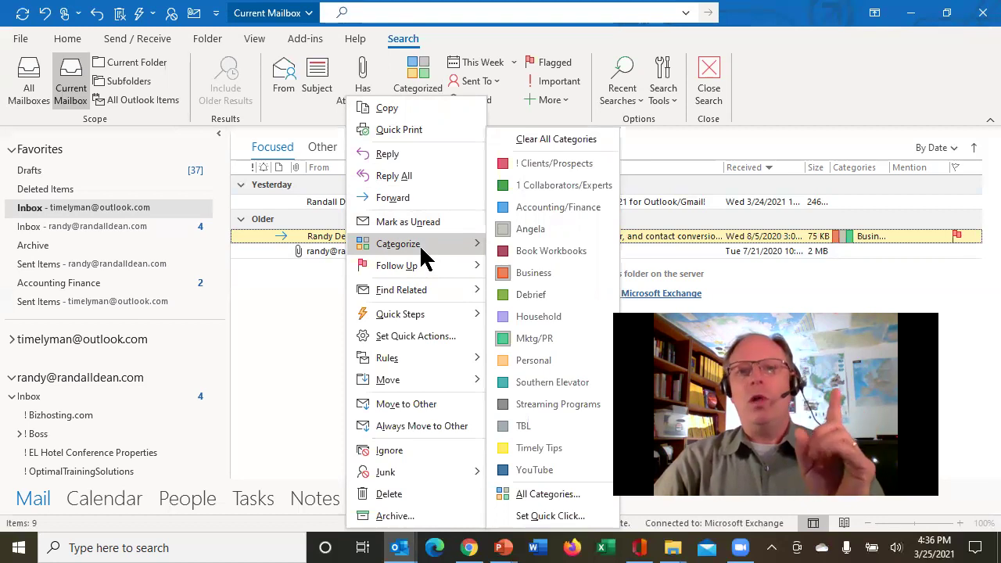
pyautogui.moveTo(410, 289)
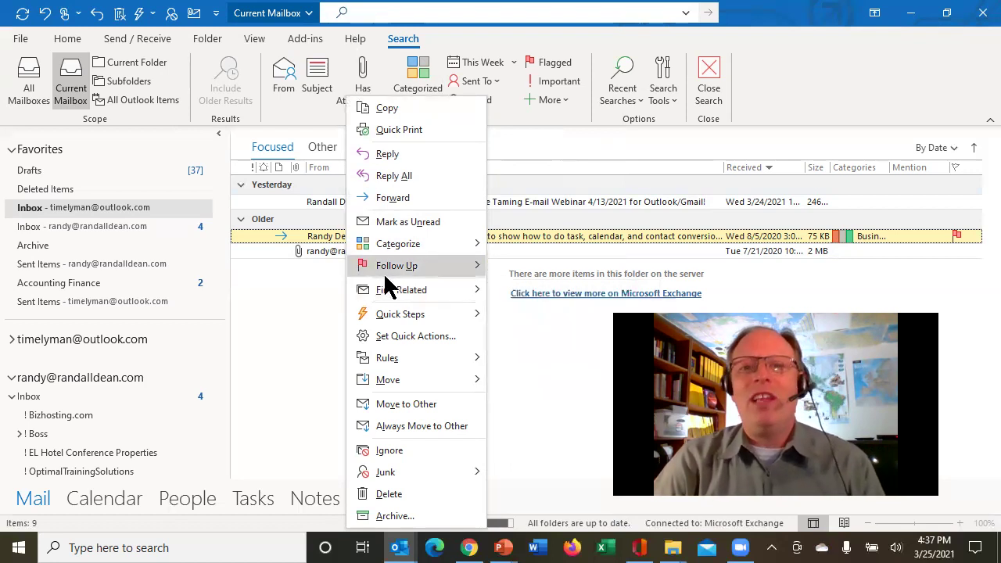
pyautogui.moveTo(391, 289)
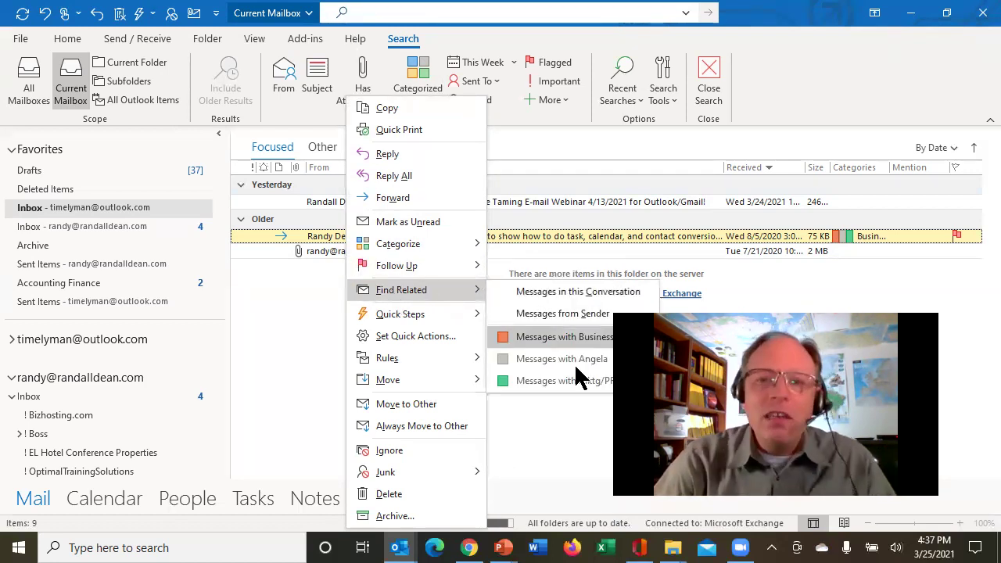
pyautogui.moveTo(355, 380)
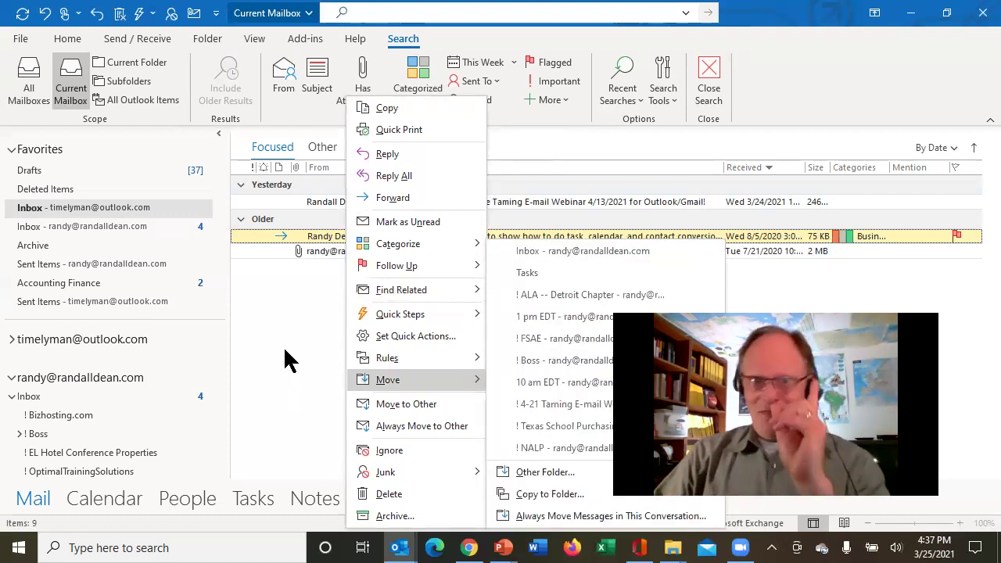
pyautogui.press('Escape')
pyautogui.press('Escape')
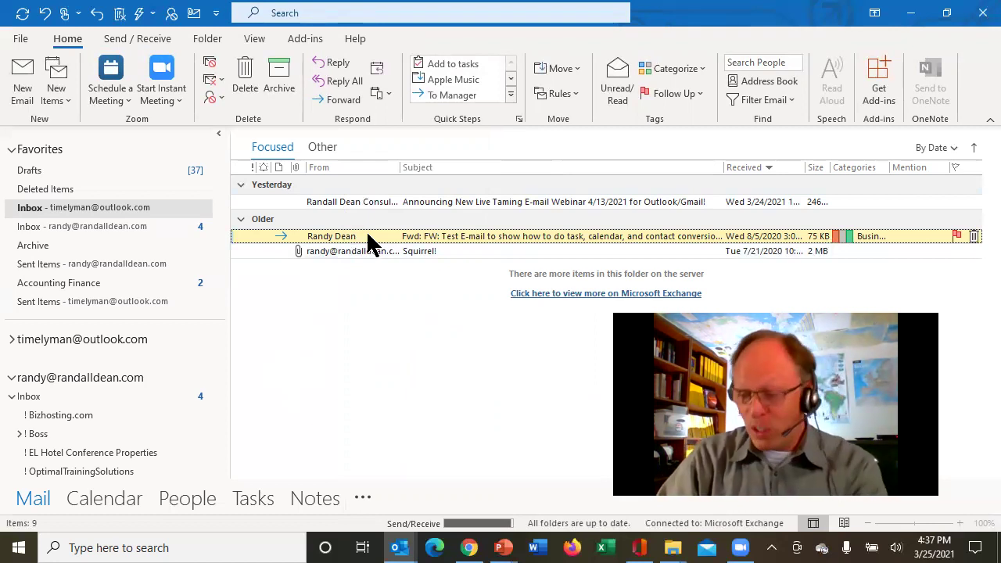
# Turn the test e-mail into a task whose subject starts 'Show everyone how to turn e-mail into task --'
pyautogui.moveTo(368, 234); pyautogui.dragTo(242, 492)
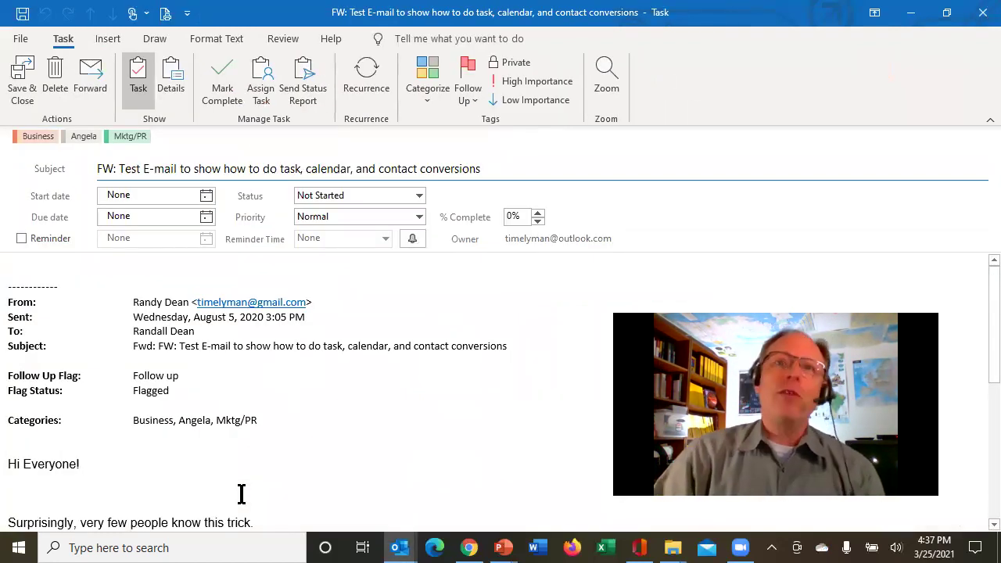
pyautogui.click(98, 170)
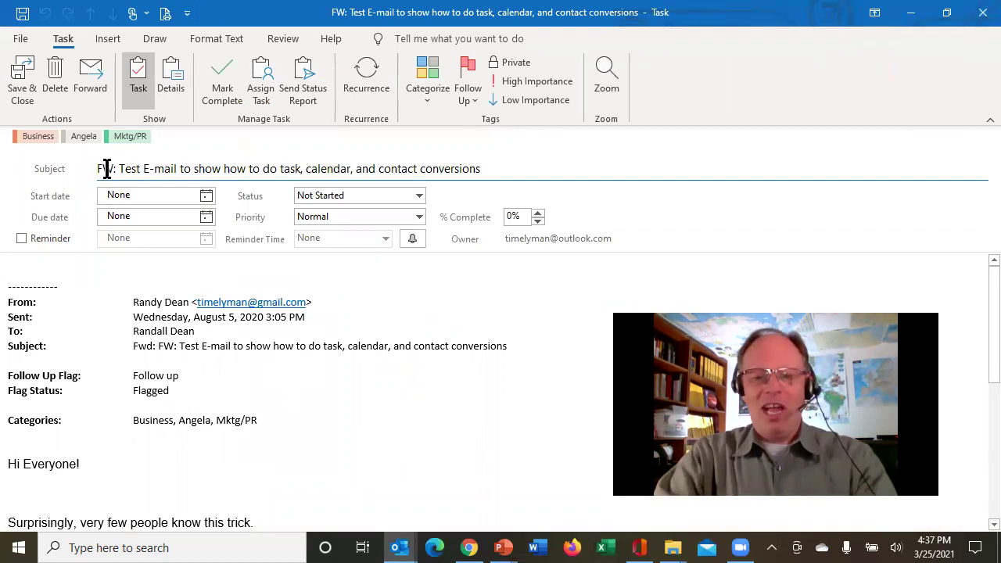
pyautogui.write('Show everyone ')
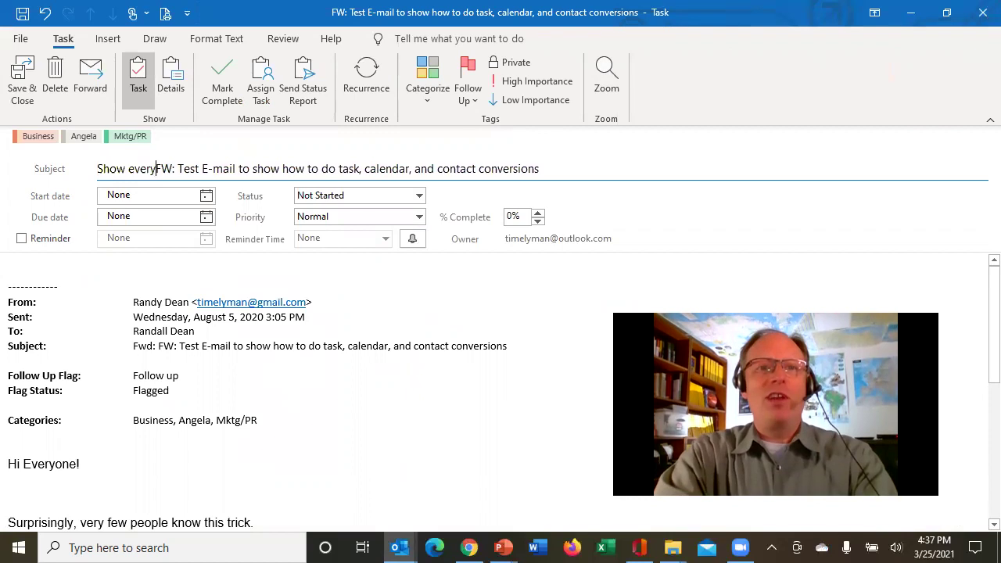
pyautogui.write('how to tur')
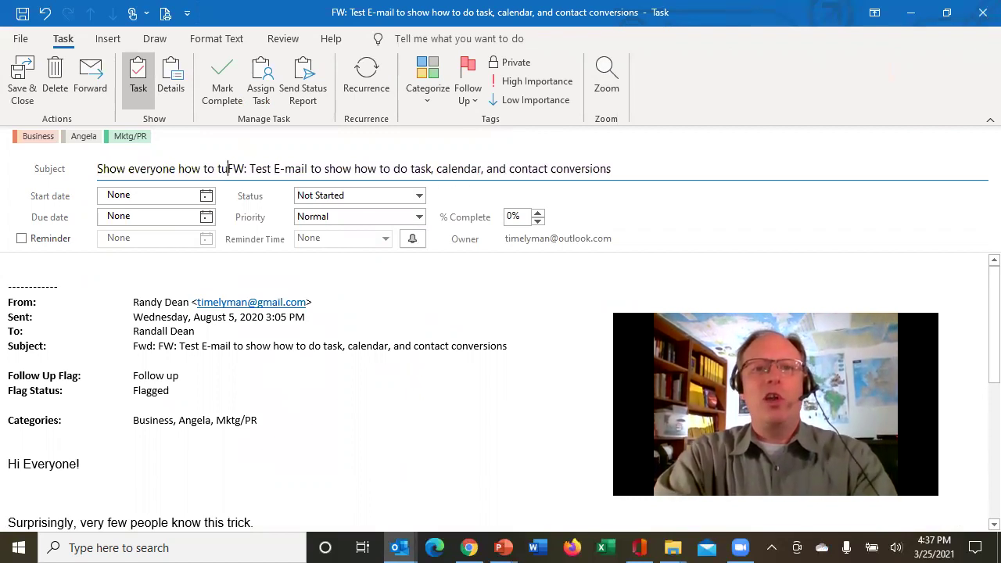
pyautogui.write('n e-mail into t')
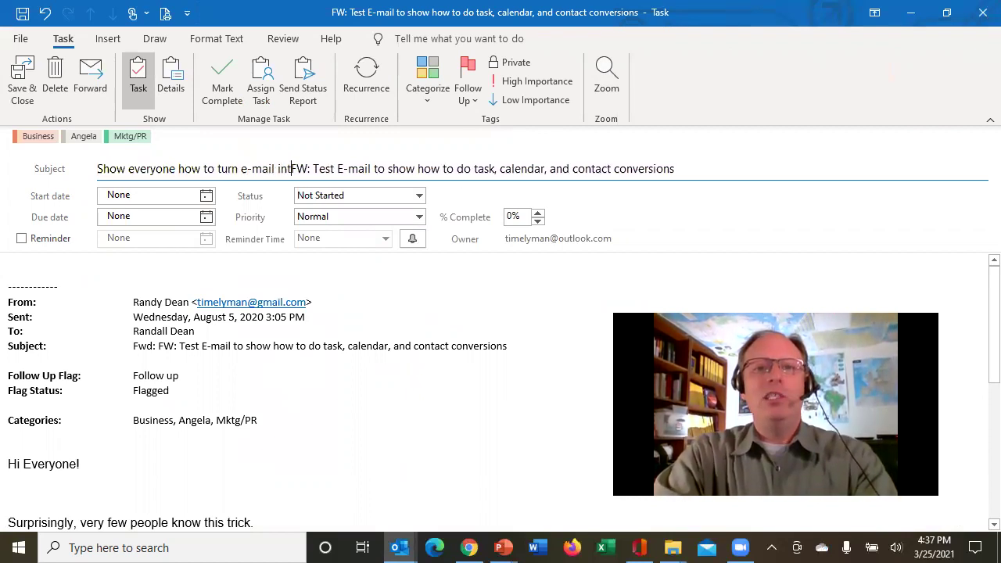
pyautogui.write('ask --')
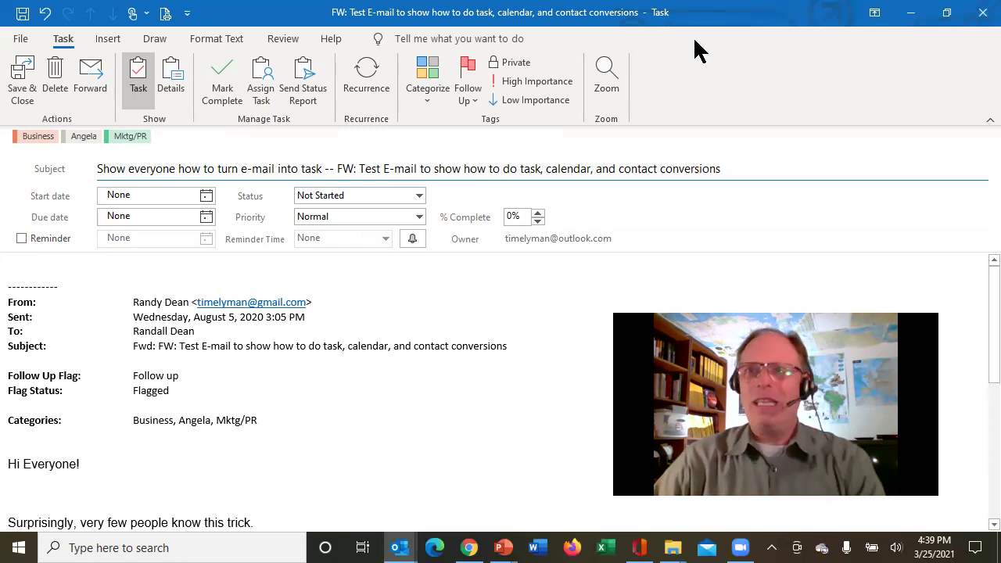
# Discard the task unsaved, then save the e-mail as a calendar appointment and view the Calendar
pyautogui.click(982, 20)
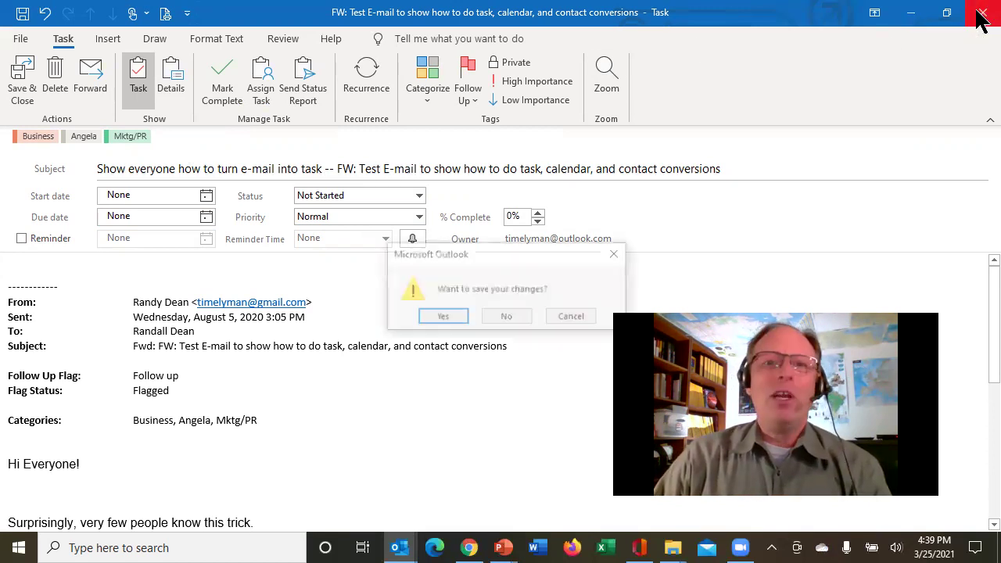
pyautogui.click(508, 317)
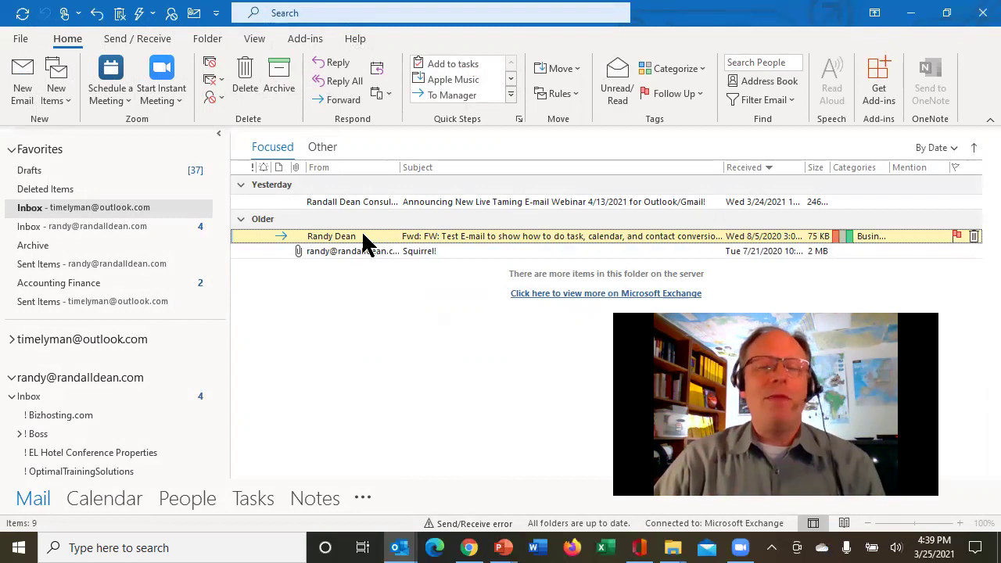
pyautogui.moveTo(362, 235); pyautogui.dragTo(119, 498)
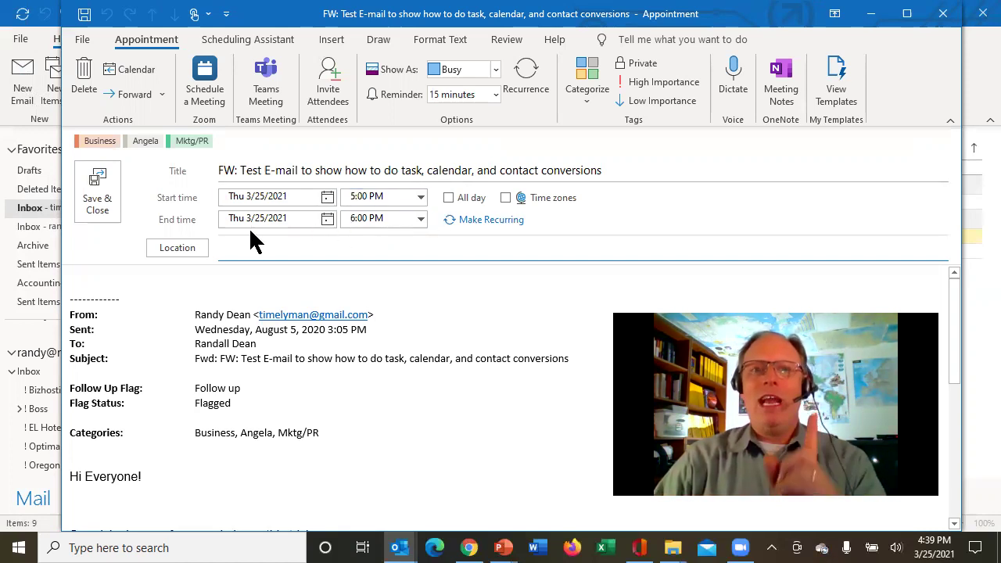
pyautogui.click(98, 219)
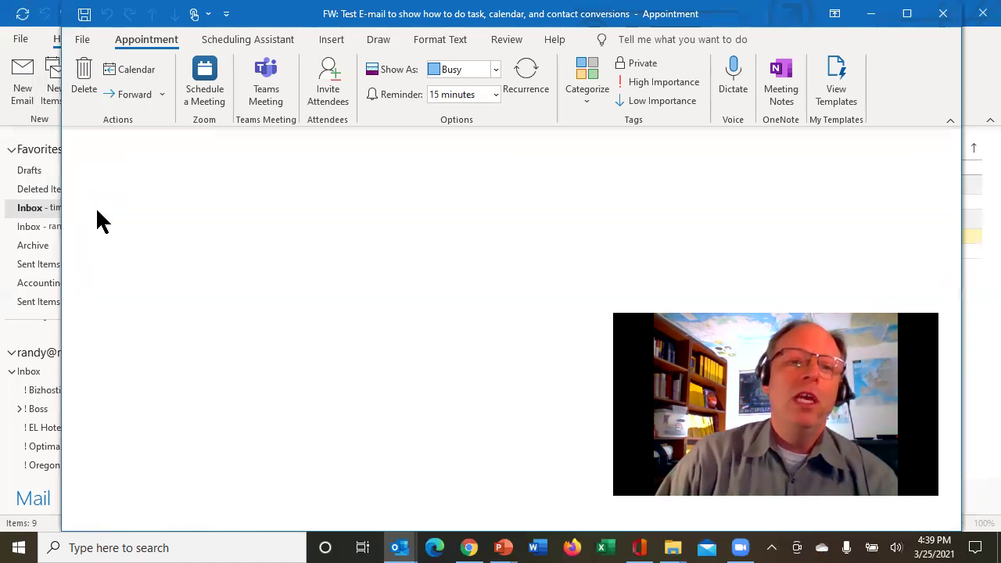
pyautogui.click(105, 498)
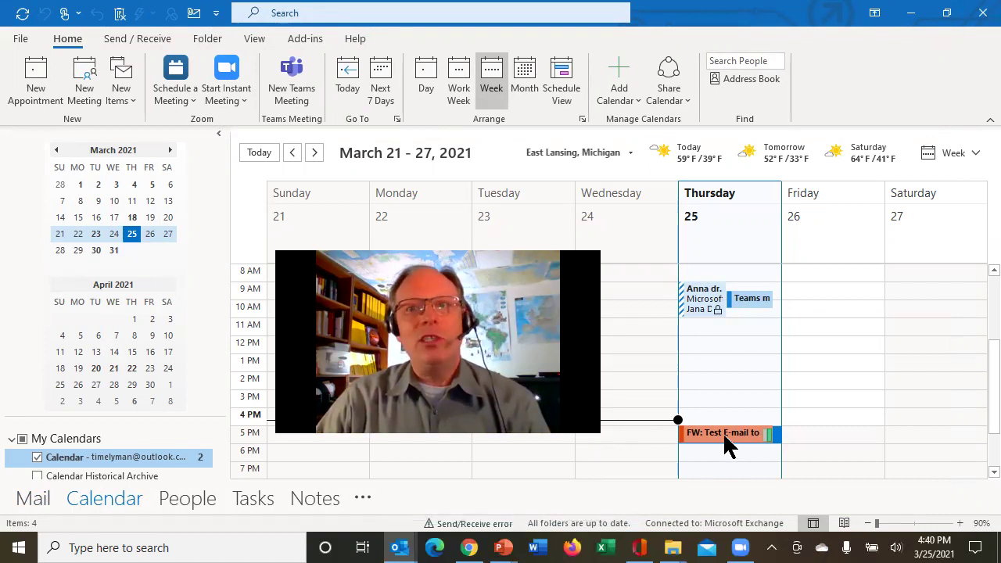
# Categorize Thursday's Teams meeting ! Clients/Prospects, the other morning appointment Personal, and DOC HR Conference
pyautogui.moveTo(762, 309)
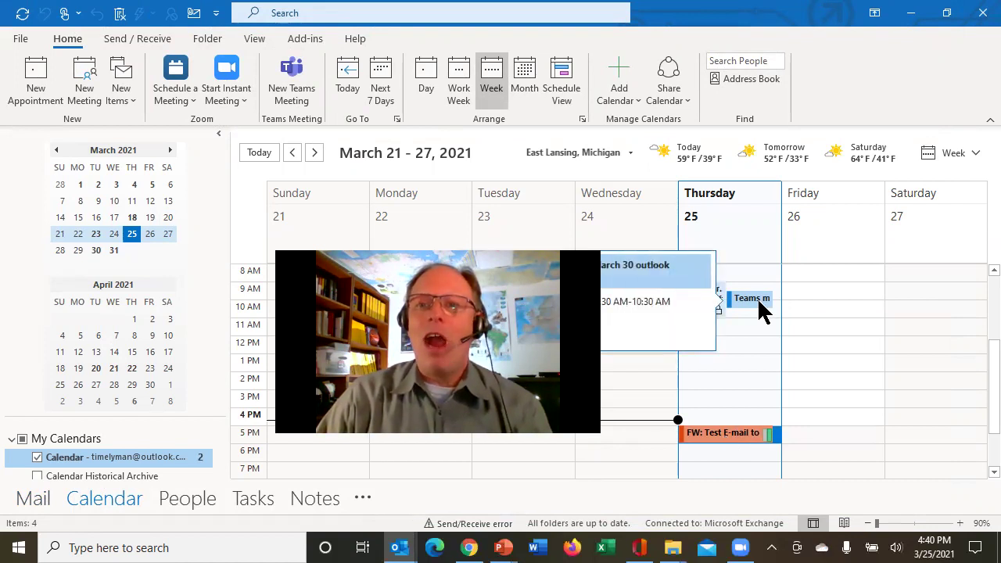
pyautogui.rightClick(763, 309)
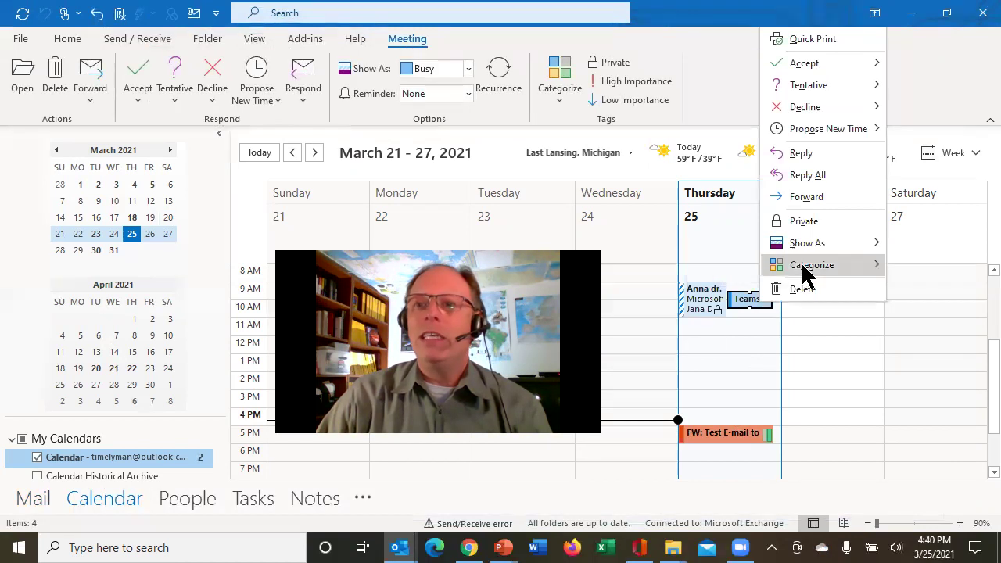
pyautogui.moveTo(802, 266)
pyautogui.click(698, 163)
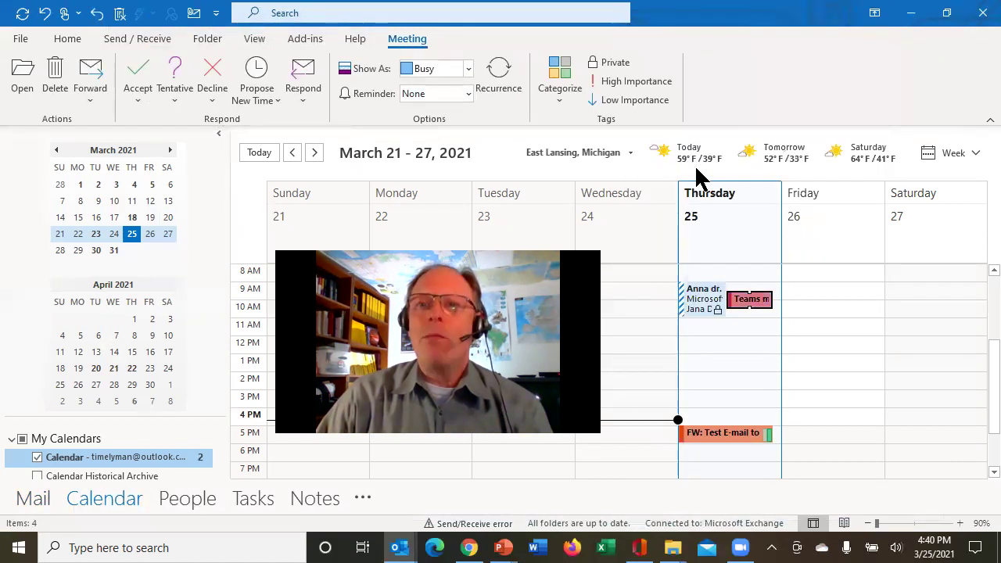
pyautogui.rightClick(691, 307)
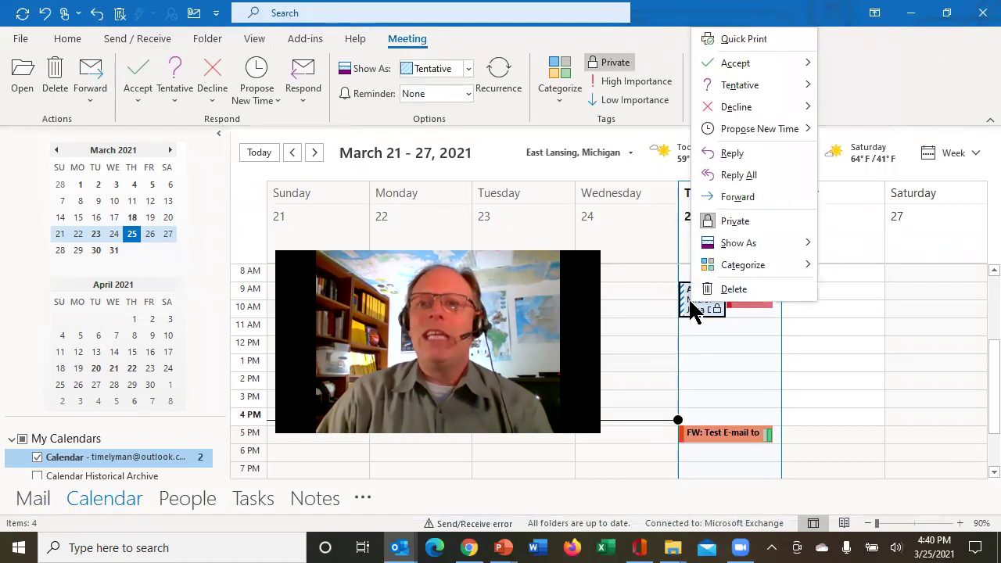
pyautogui.moveTo(738, 268)
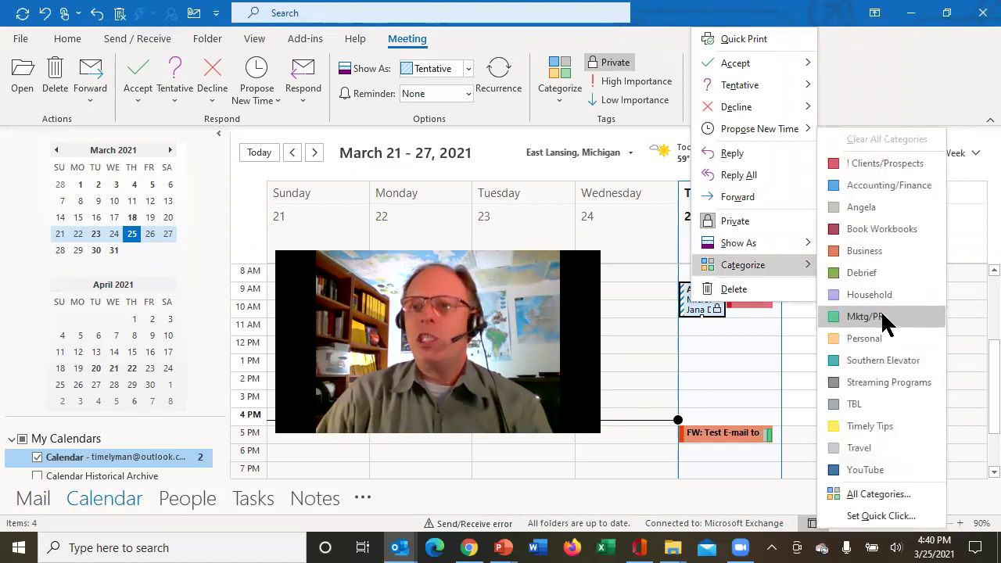
pyautogui.click(873, 339)
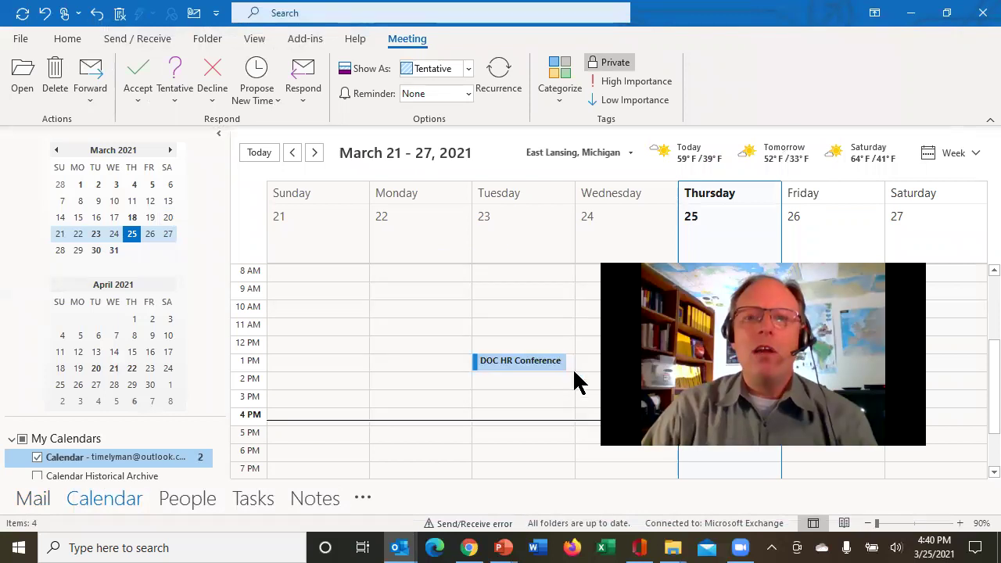
pyautogui.rightClick(530, 362)
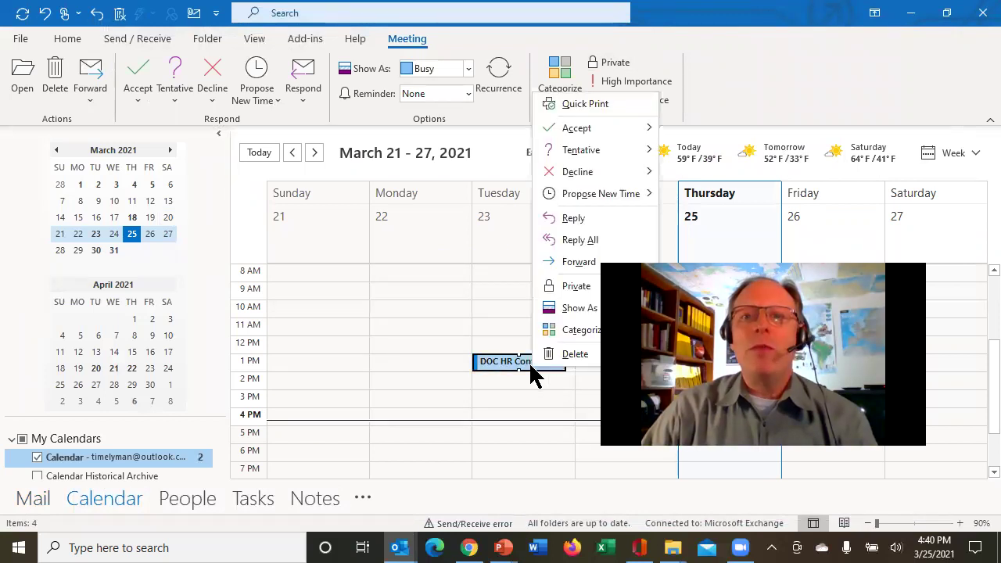
pyautogui.moveTo(579, 330)
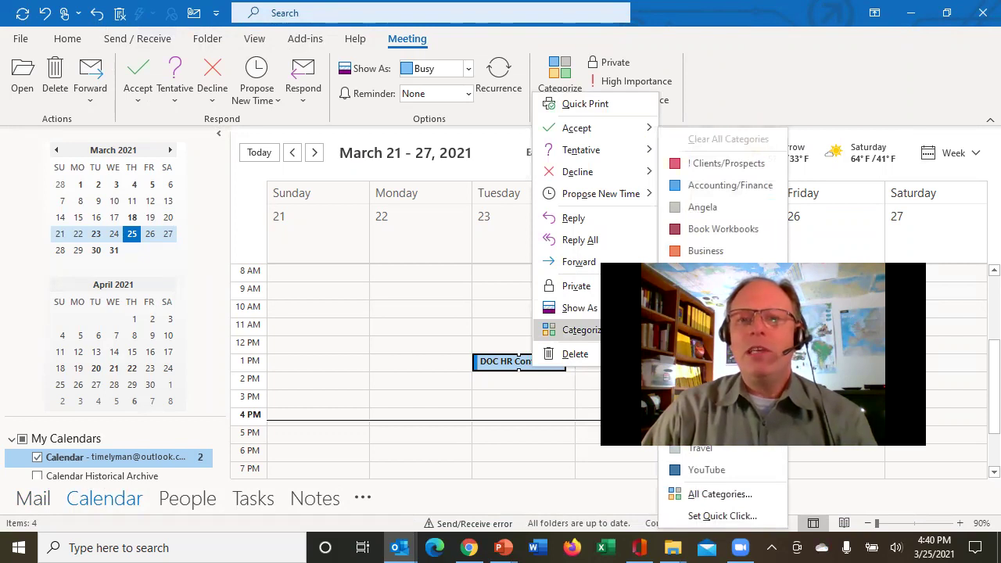
pyautogui.click(576, 424)
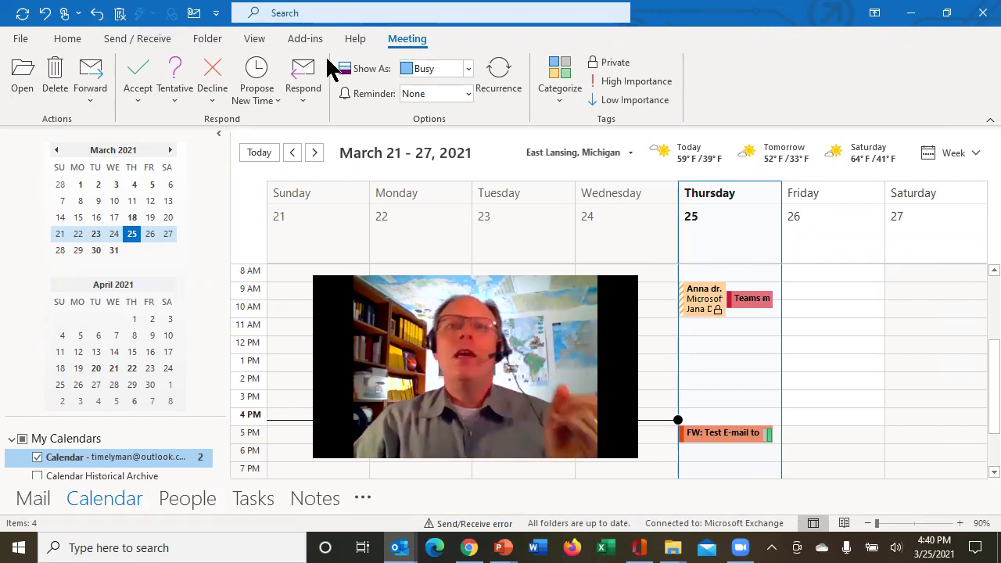
pyautogui.hotkey('alt', 'q')
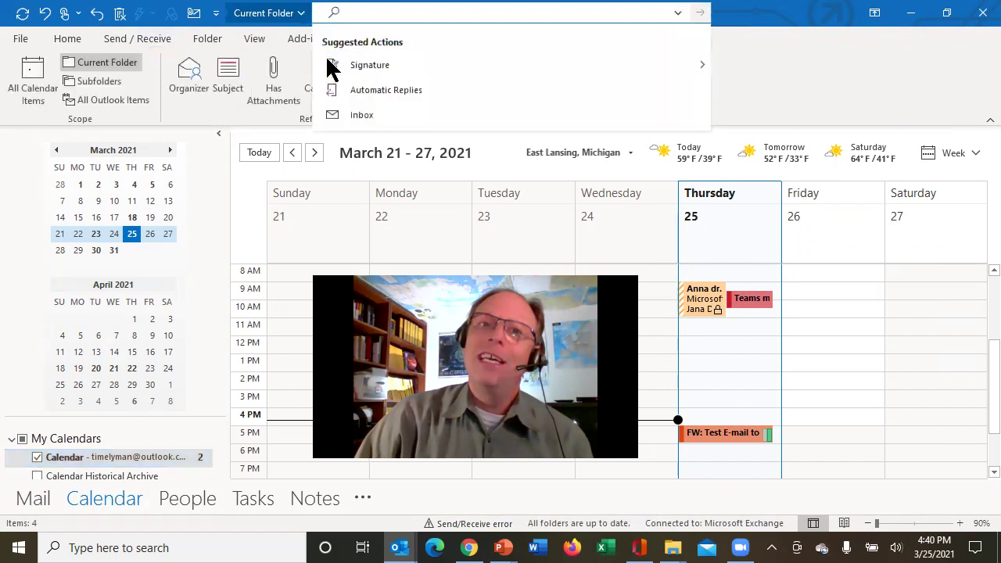
pyautogui.click(809, 86)
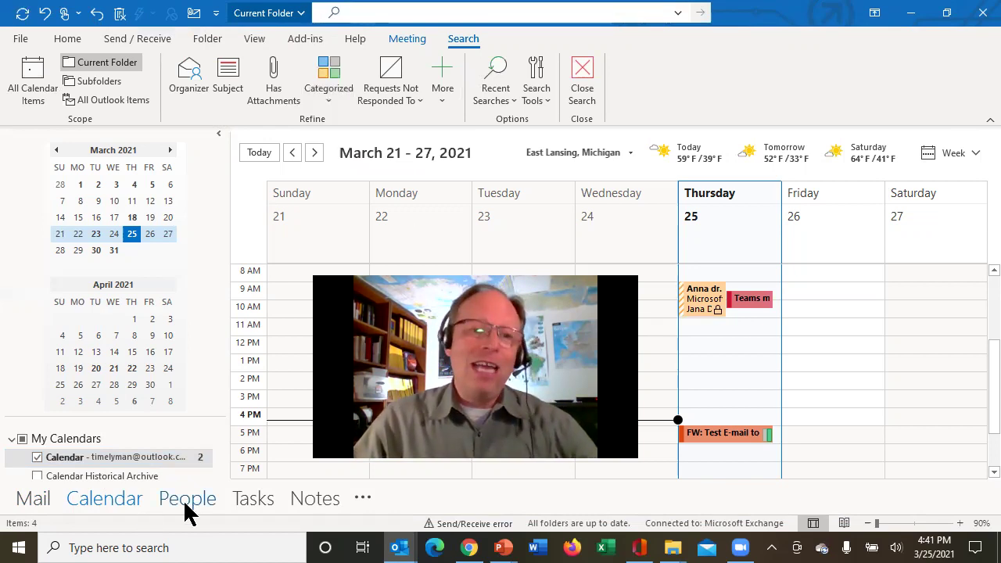
# Leave the search and return to the Mail inbox, scrolling down to the forwarded message
pyautogui.press('Escape')
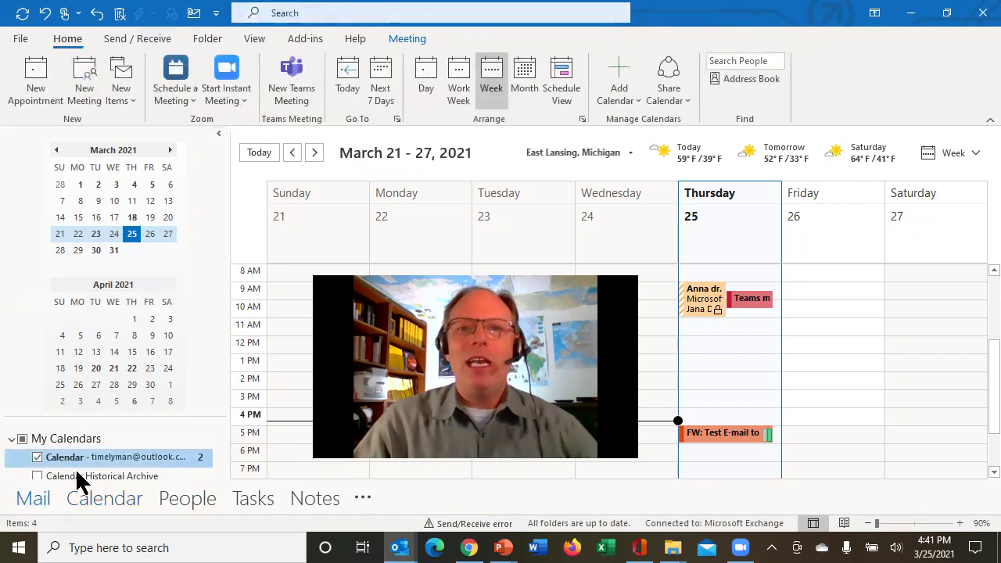
pyautogui.hotkey('ctrl', '1')
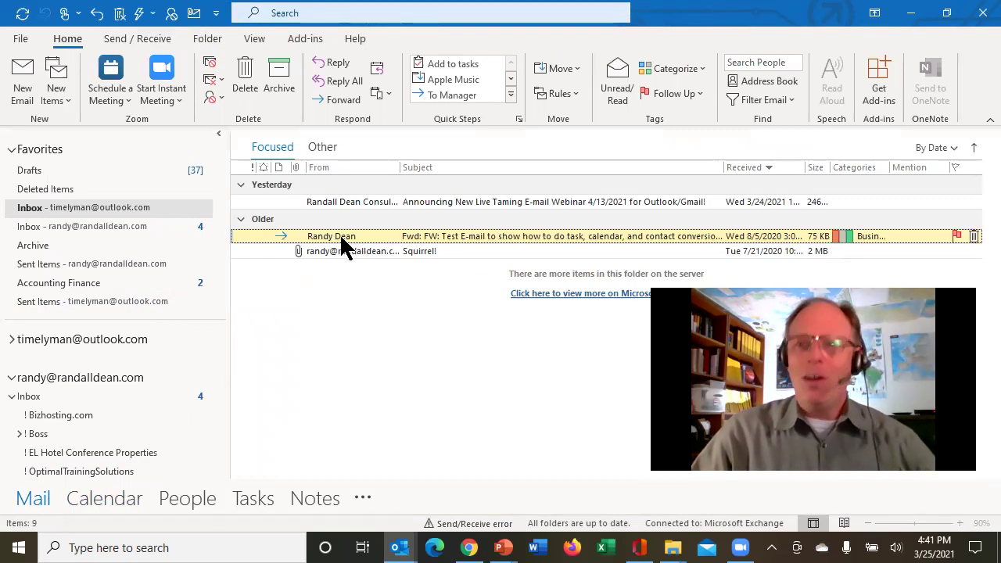
pyautogui.scroll(-1, 201, 477)
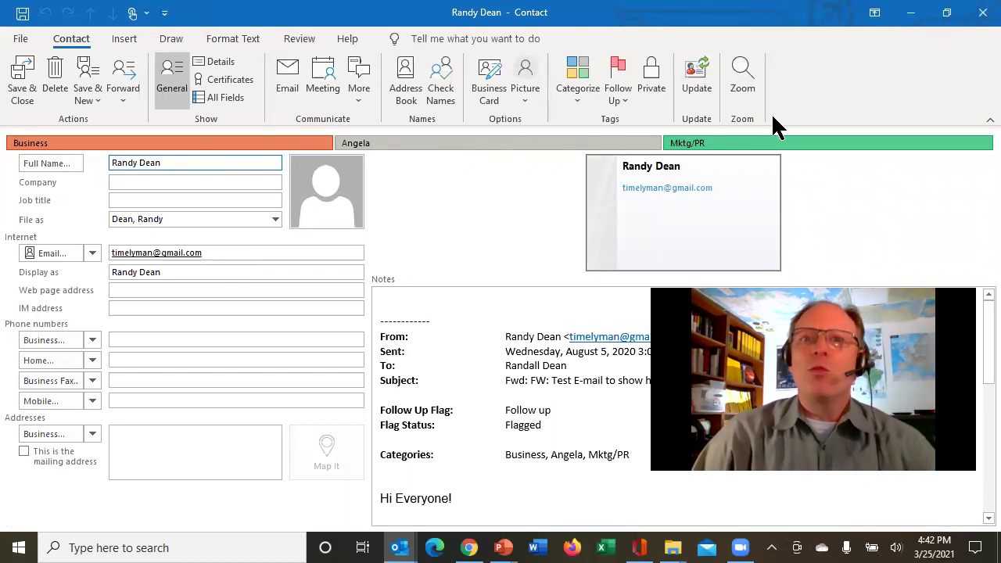
# Review the contact's categories, discard the unsaved contact, and switch to the Tasks To-Do List
pyautogui.click(570, 86)
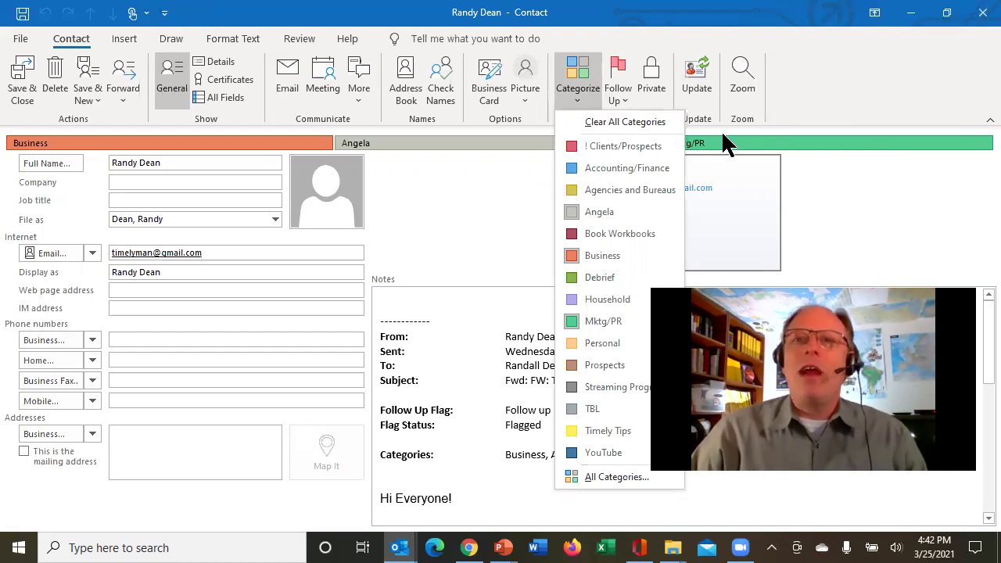
pyautogui.click(862, 208)
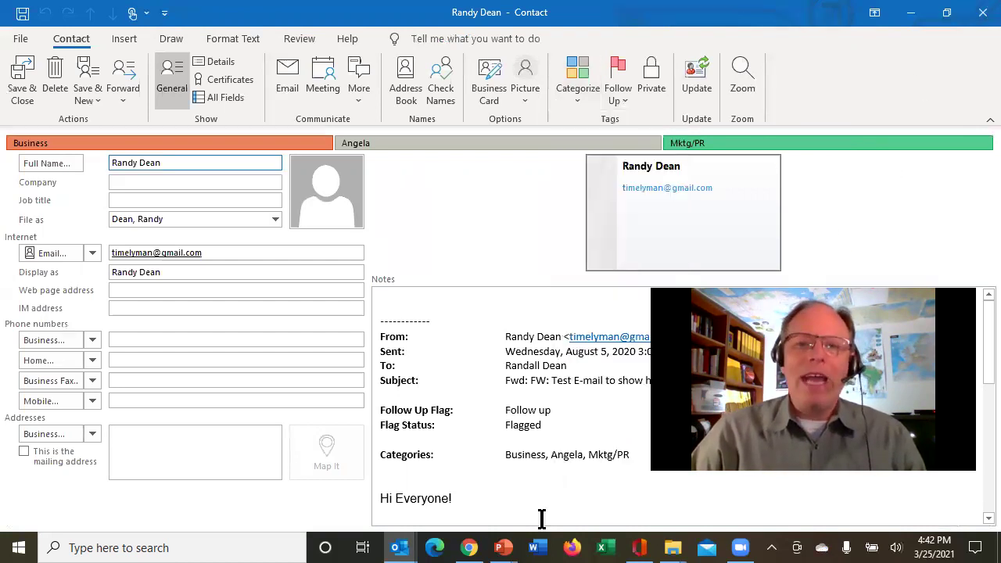
pyautogui.click(983, 12)
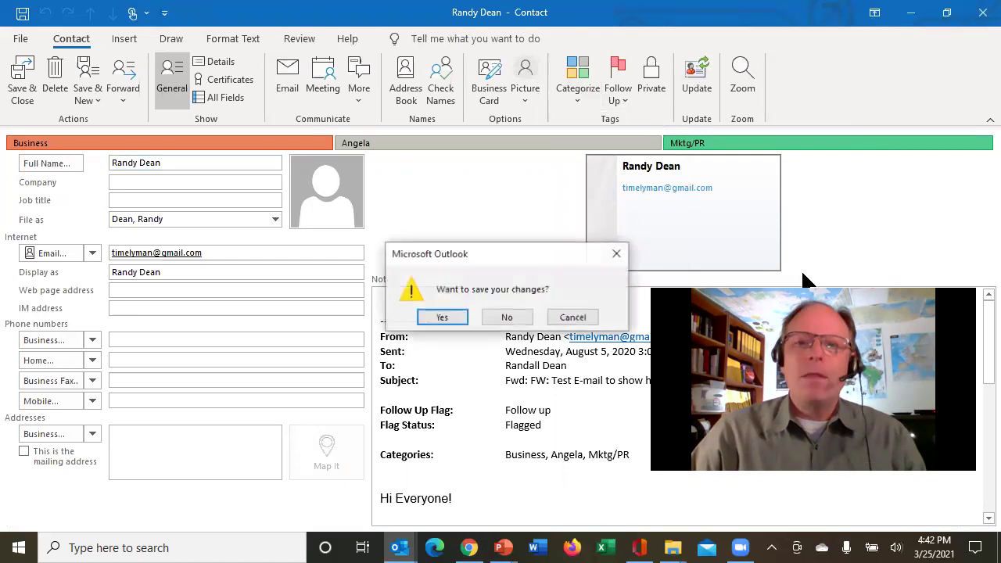
pyautogui.click(507, 316)
pyautogui.click(249, 498)
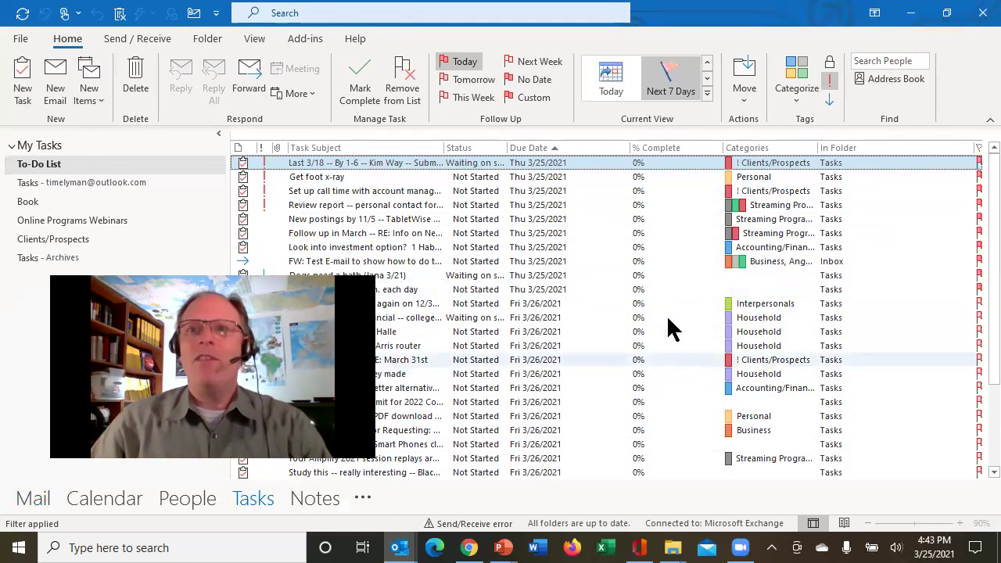
# Show only Active tasks in the To-Do List and check the Arrange By Categories setting
pyautogui.click(707, 64)
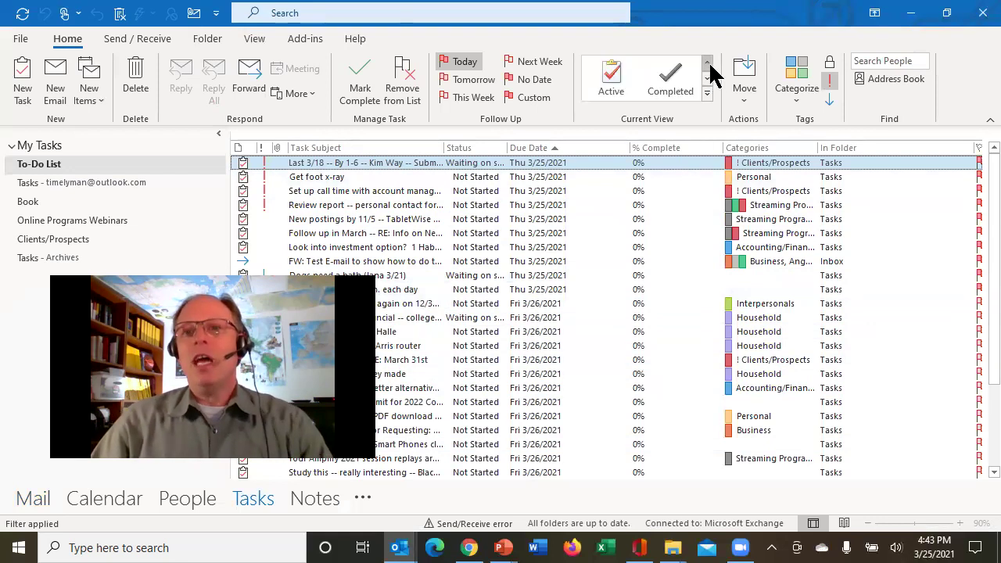
pyautogui.click(618, 83)
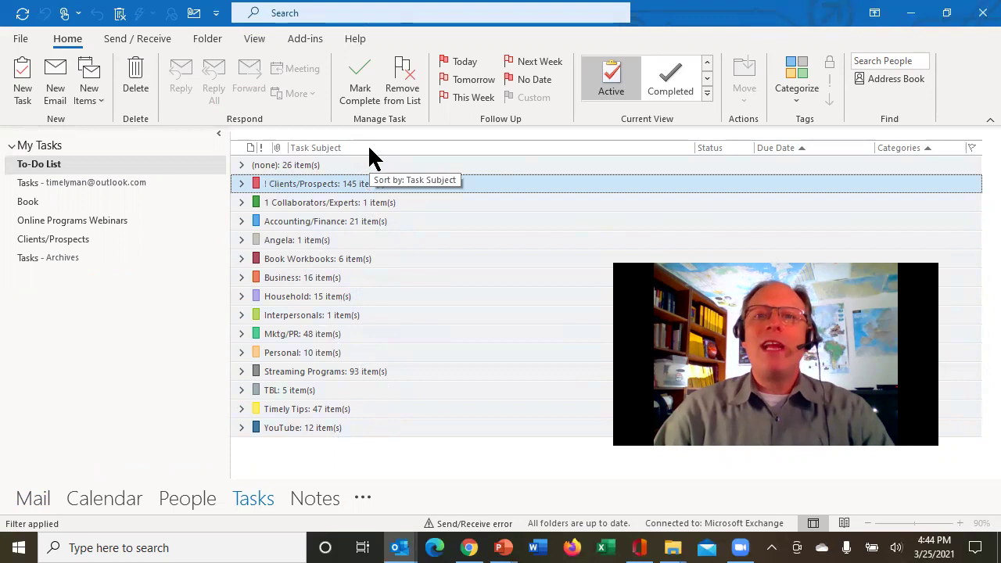
pyautogui.rightClick(369, 147)
pyautogui.moveTo(430, 161)
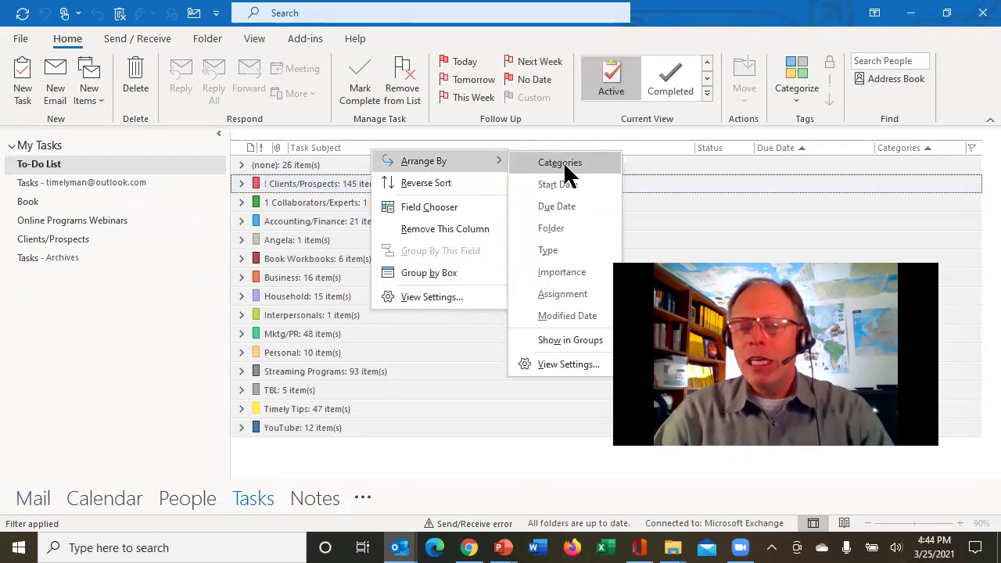
pyautogui.click(141, 348)
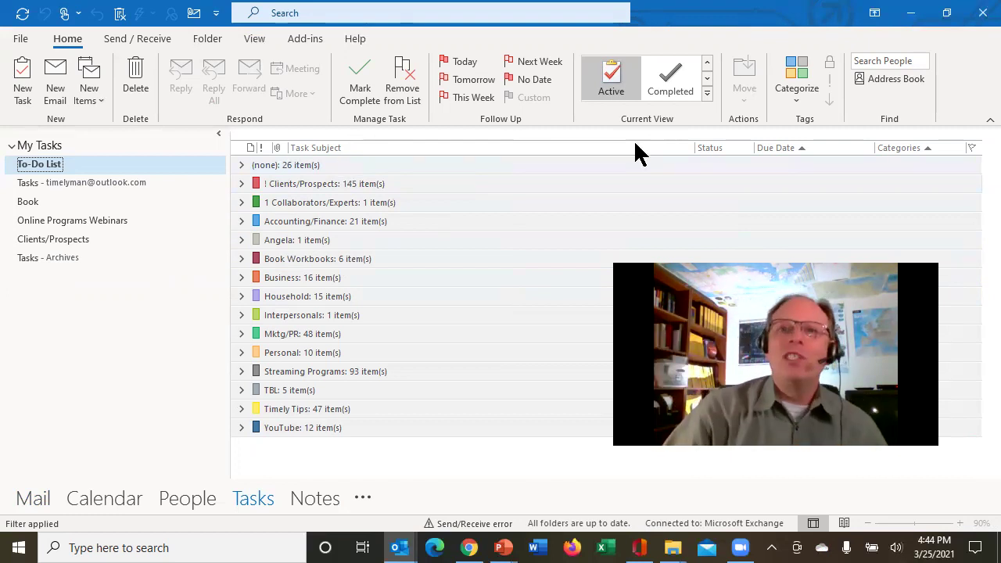
pyautogui.click(708, 80)
pyautogui.click(671, 87)
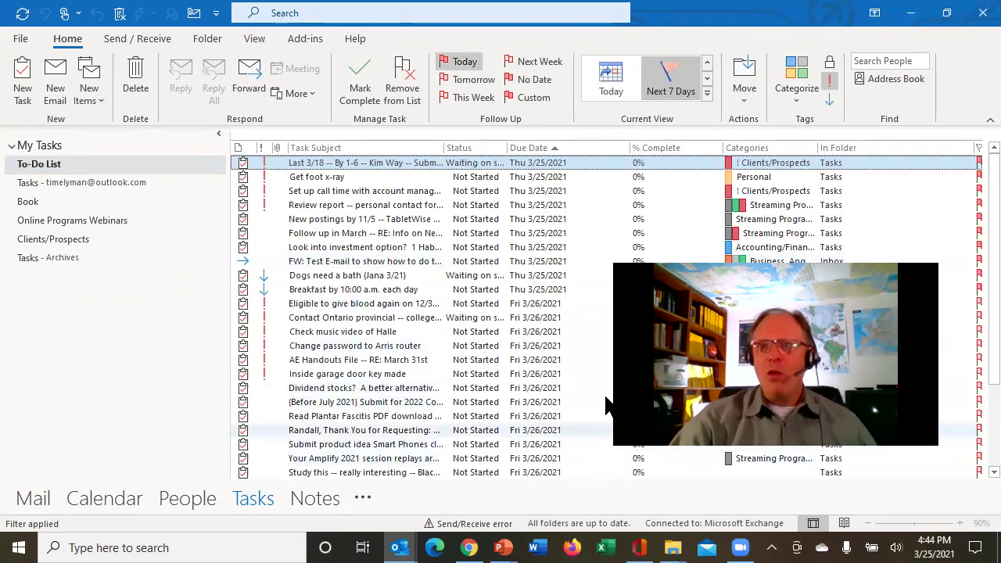
pyautogui.click(707, 79)
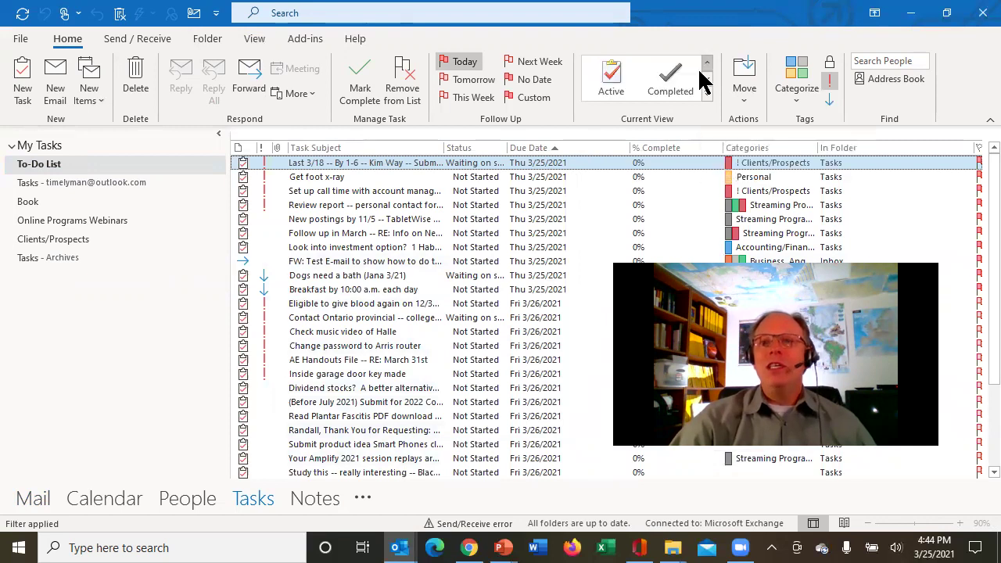
pyautogui.click(615, 92)
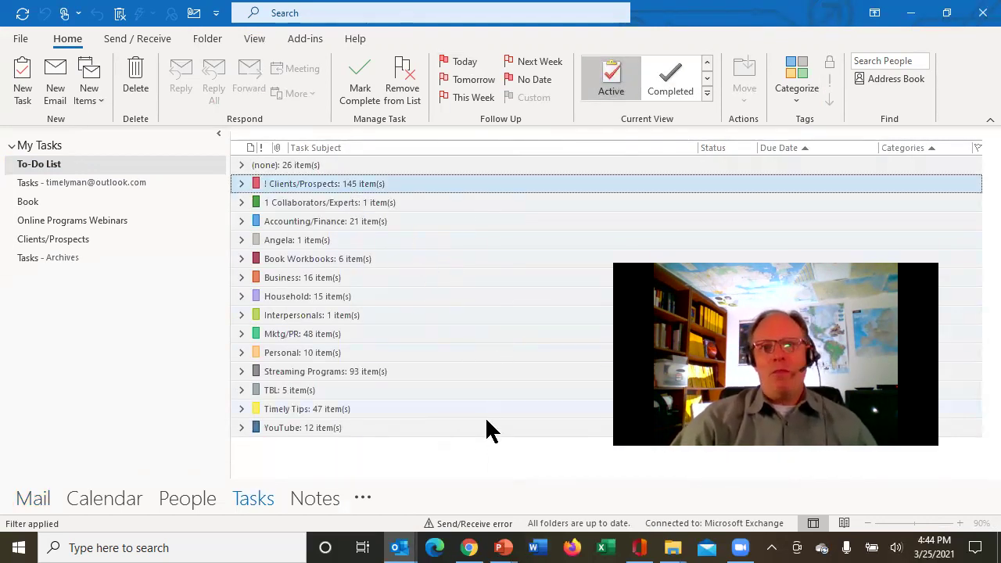
pyautogui.click(243, 278)
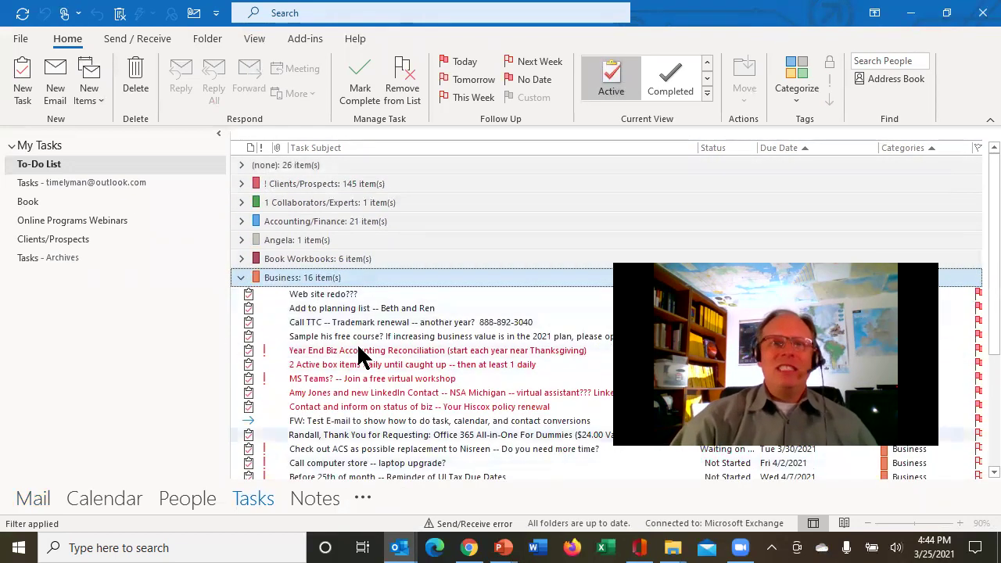
pyautogui.click(241, 280)
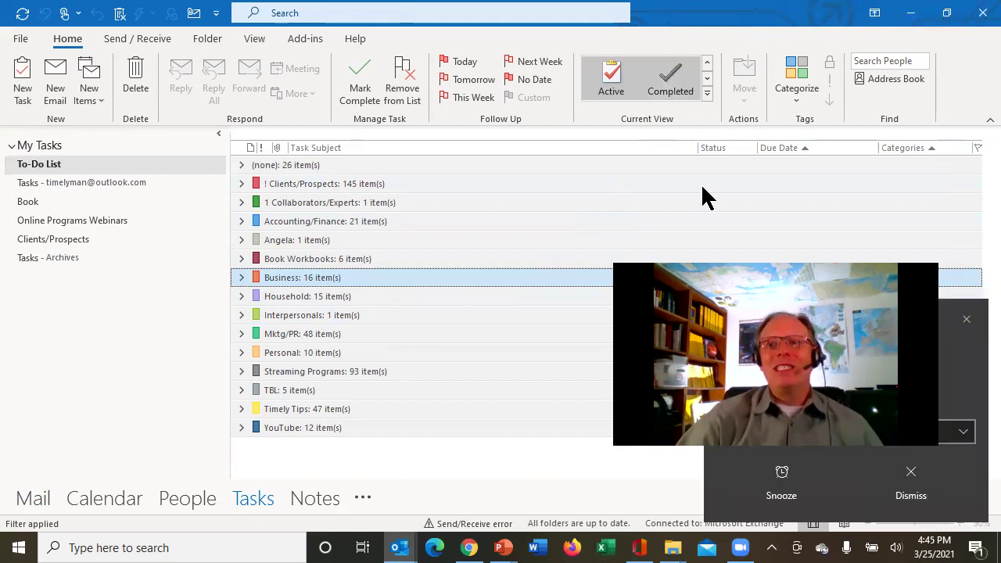
# Close the reminder, switch to the Completed tasks view, and arrange it by Categories
pyautogui.click(969, 320)
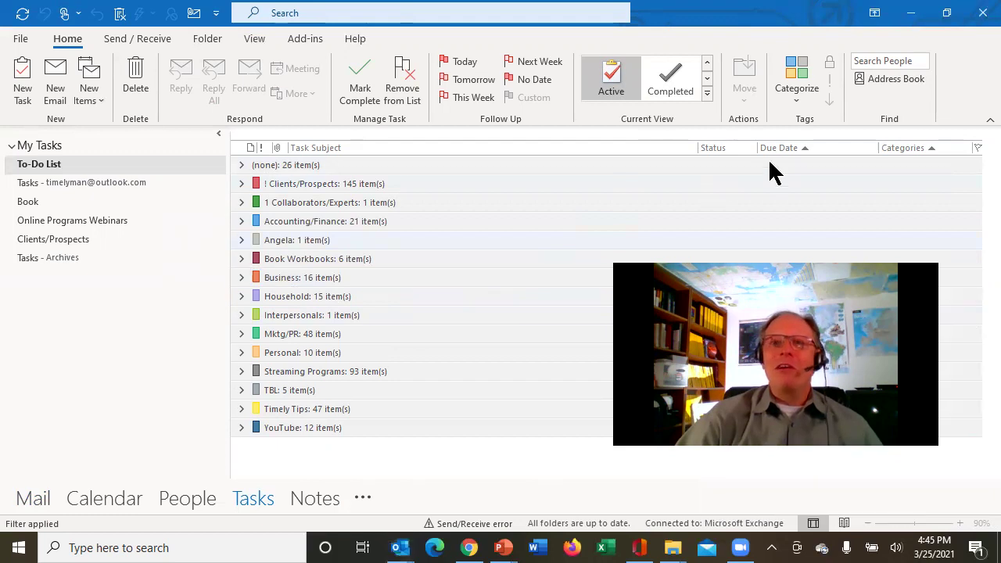
pyautogui.click(689, 92)
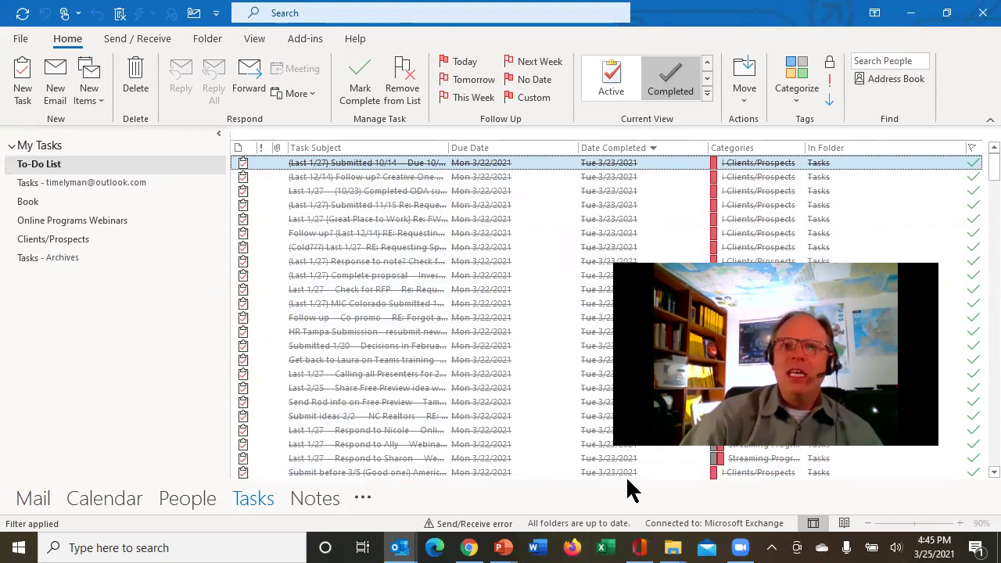
pyautogui.rightClick(364, 149)
pyautogui.moveTo(428, 162)
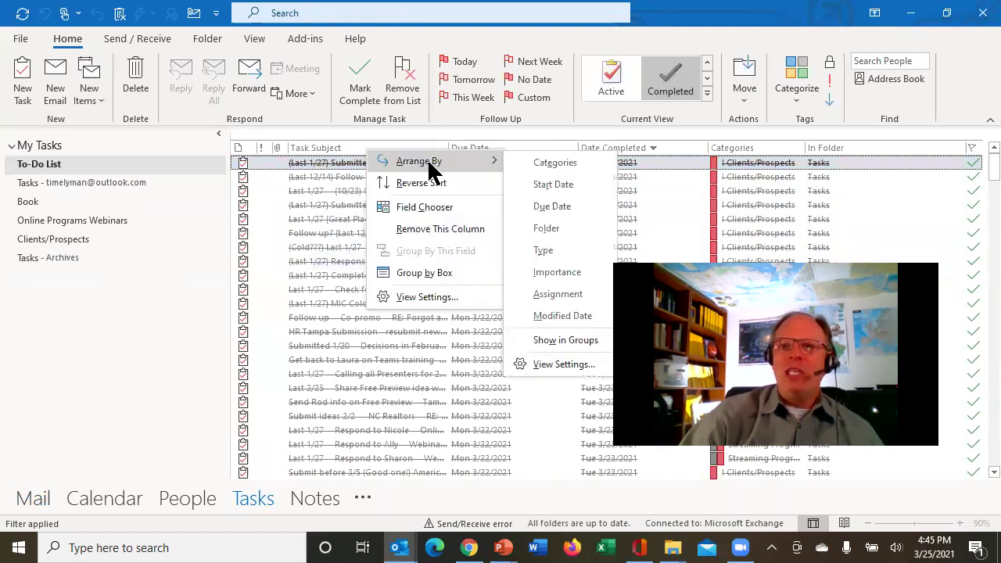
pyautogui.click(529, 165)
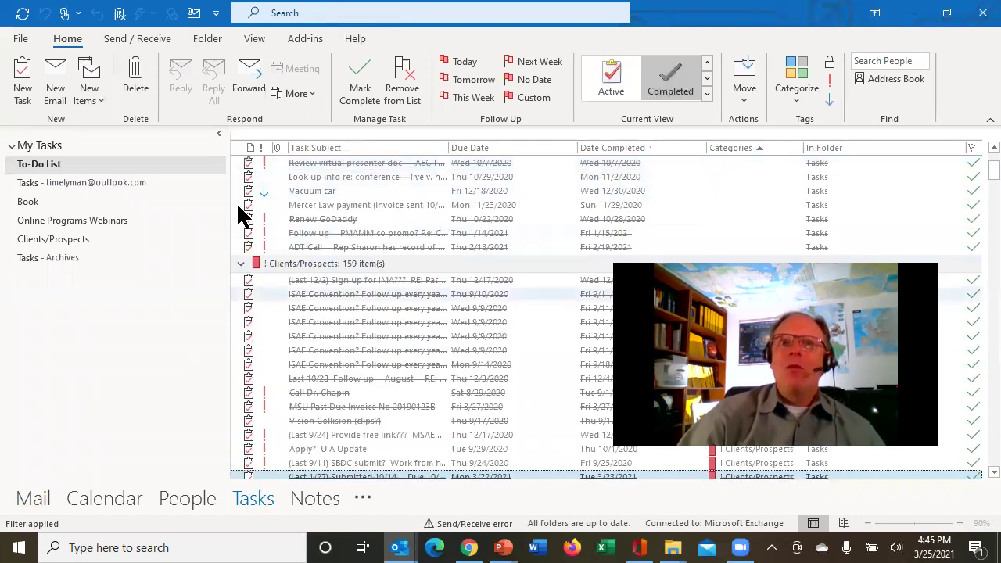
# Collapse the (none) through Personal category groups and dismiss the task reminder
pyautogui.scroll(3, 693, 196)
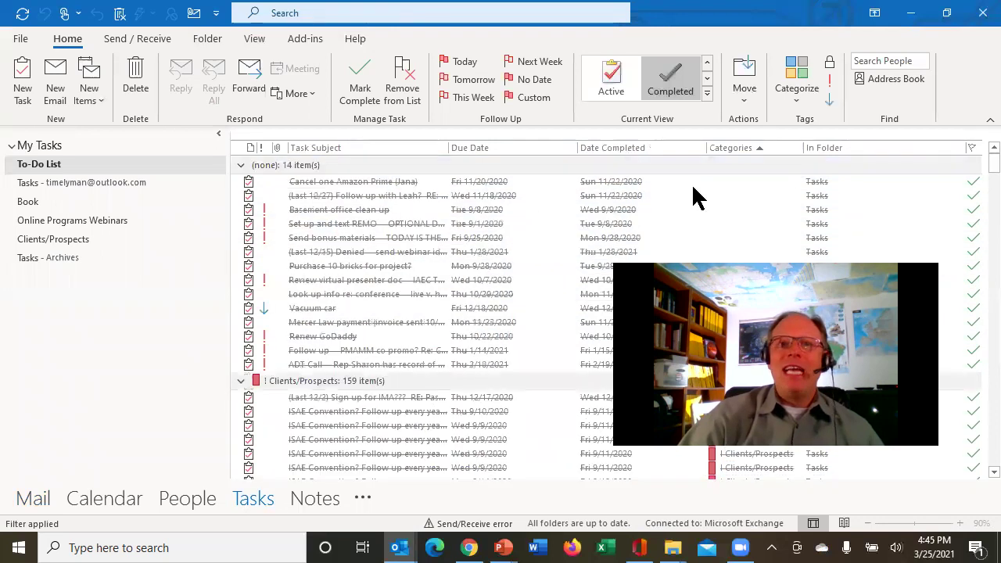
pyautogui.click(241, 165)
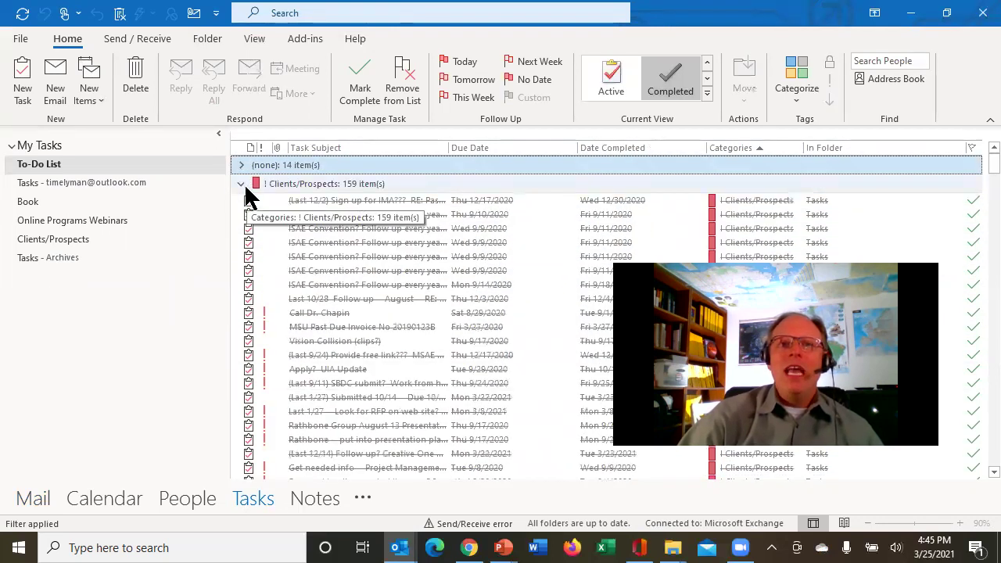
pyautogui.click(241, 184)
pyautogui.click(240, 202)
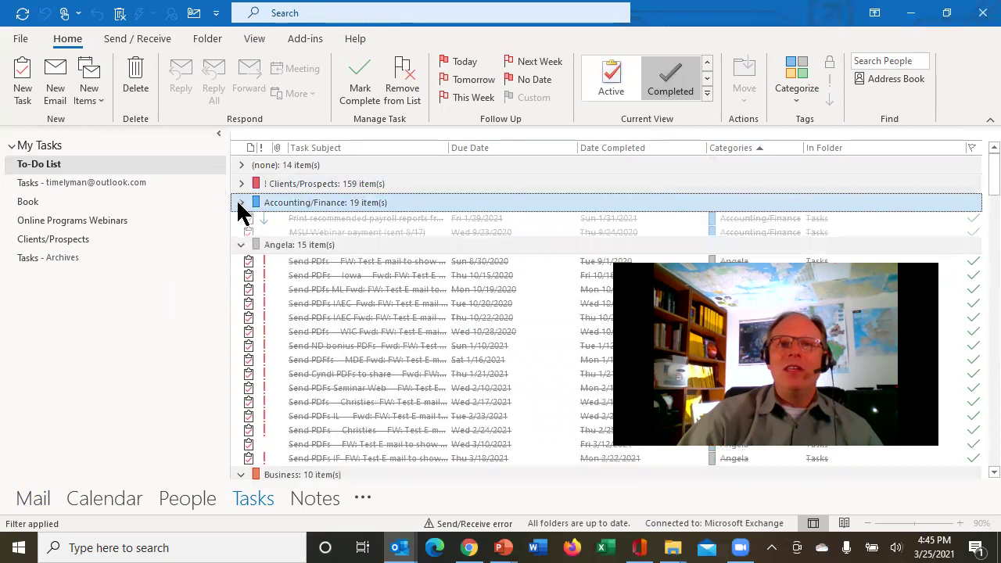
pyautogui.click(241, 222)
pyautogui.click(242, 240)
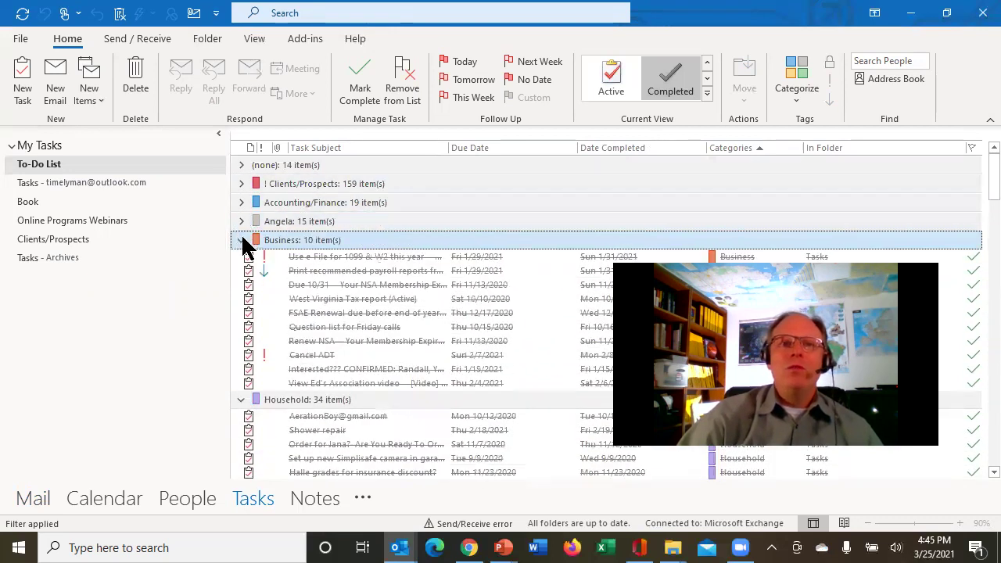
pyautogui.click(241, 259)
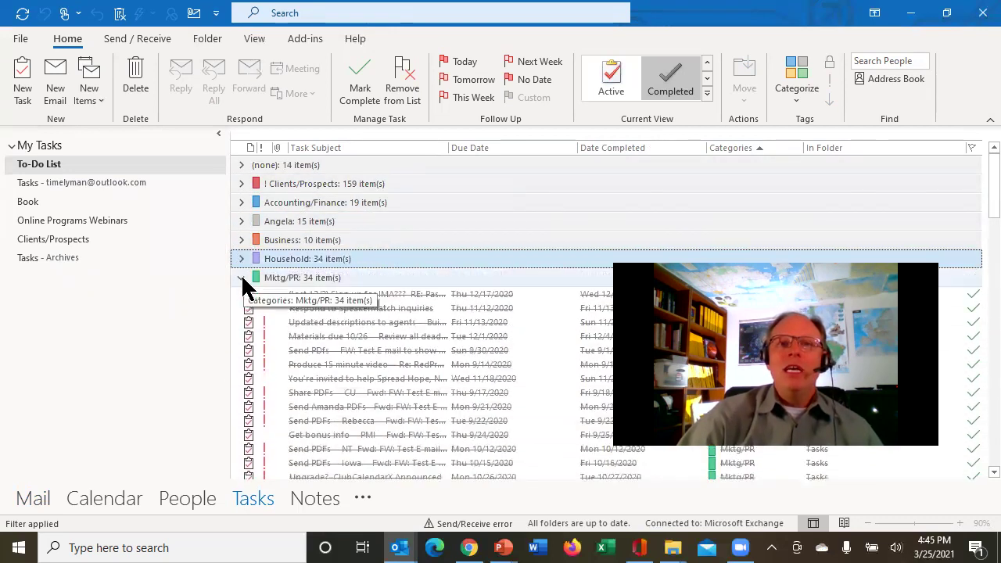
pyautogui.click(241, 278)
pyautogui.click(240, 297)
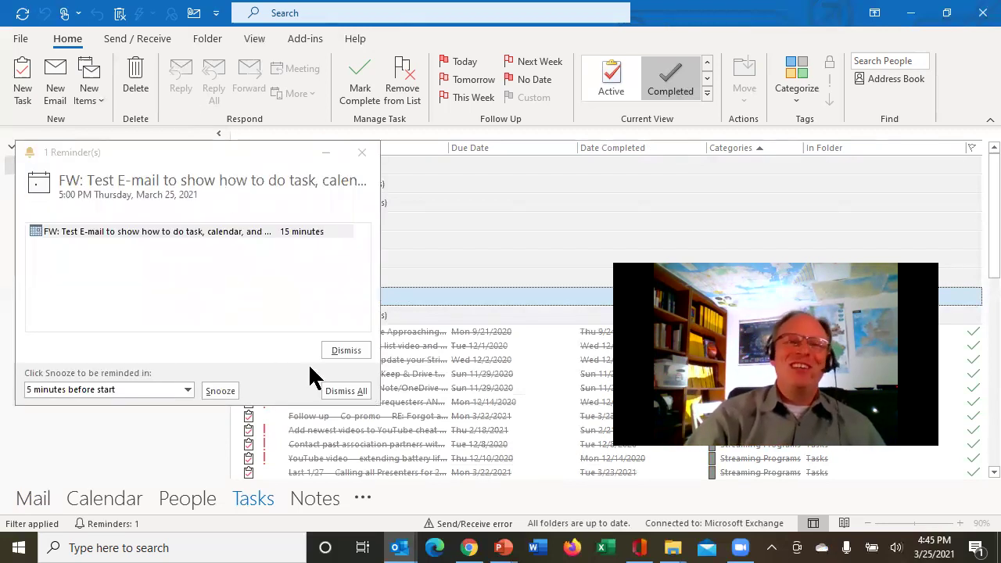
pyautogui.click(349, 352)
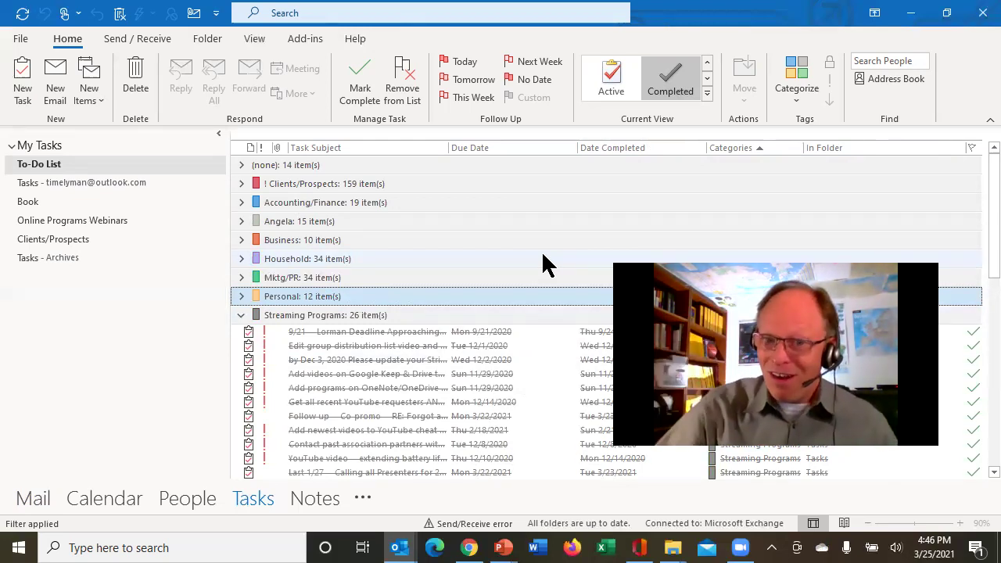
# Switch to Notes to see the 42 notes grouped by colour category
pyautogui.click(308, 501)
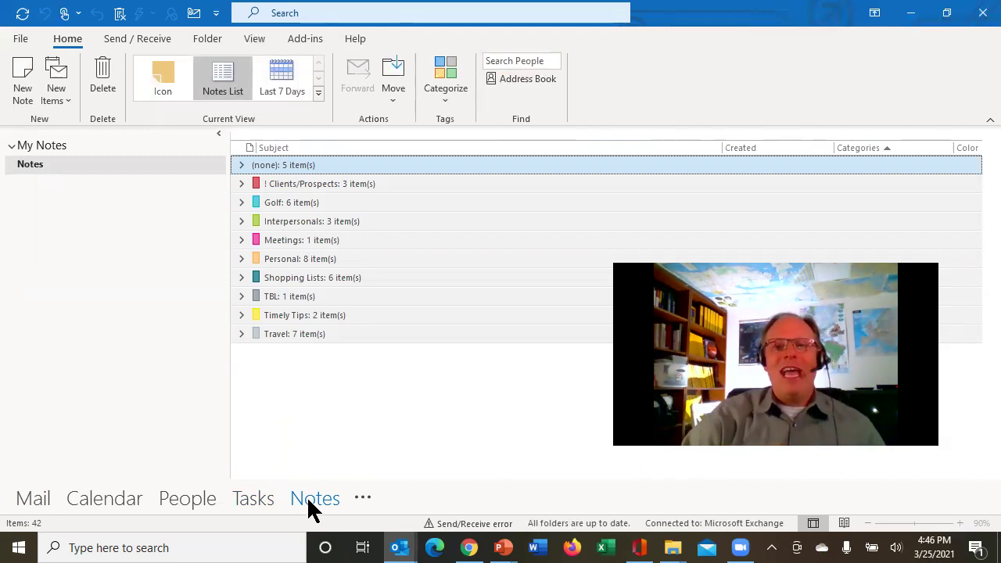
pyautogui.moveTo(639, 549)
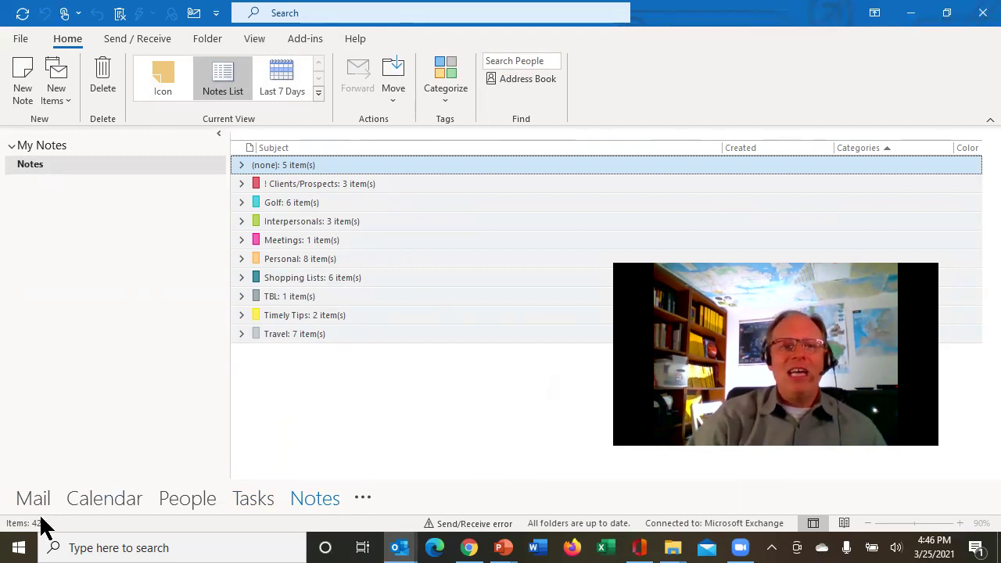
pyautogui.click(7, 549)
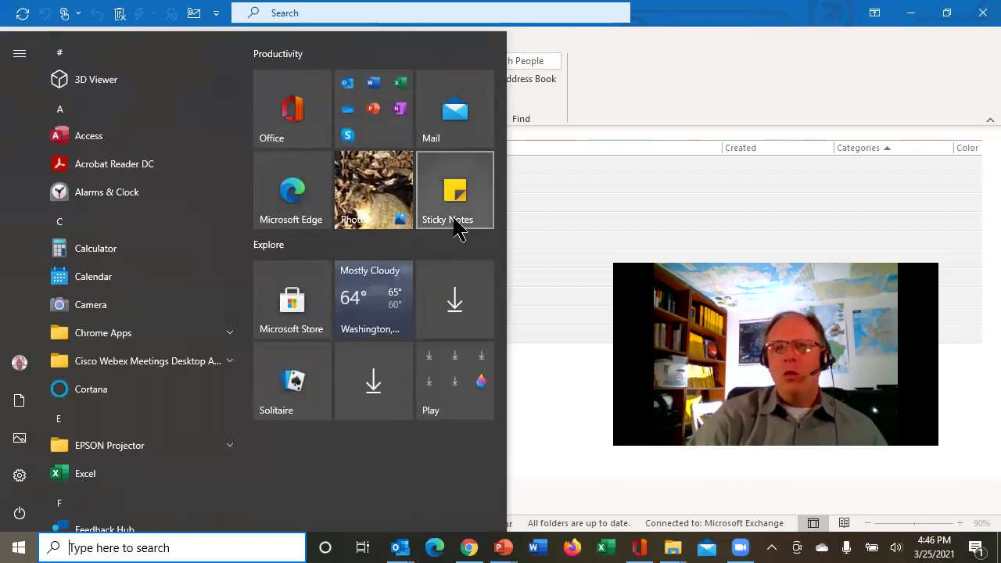
pyautogui.click(544, 452)
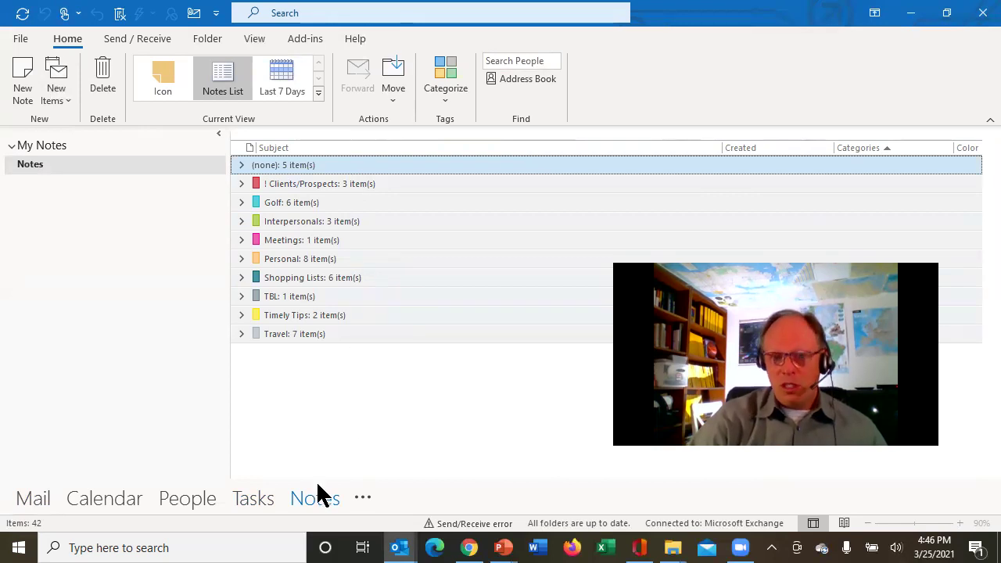
pyautogui.press('super')
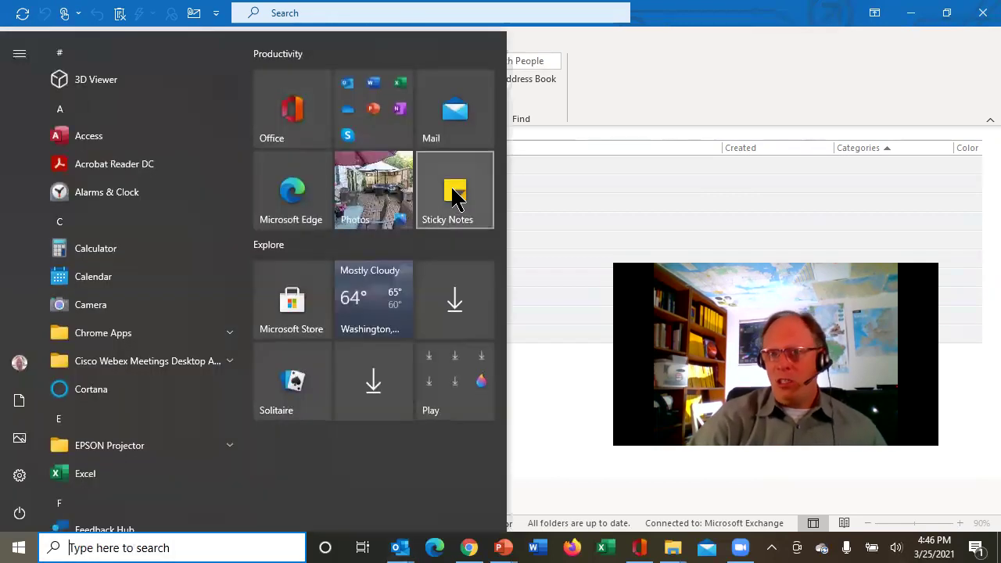
pyautogui.click(537, 430)
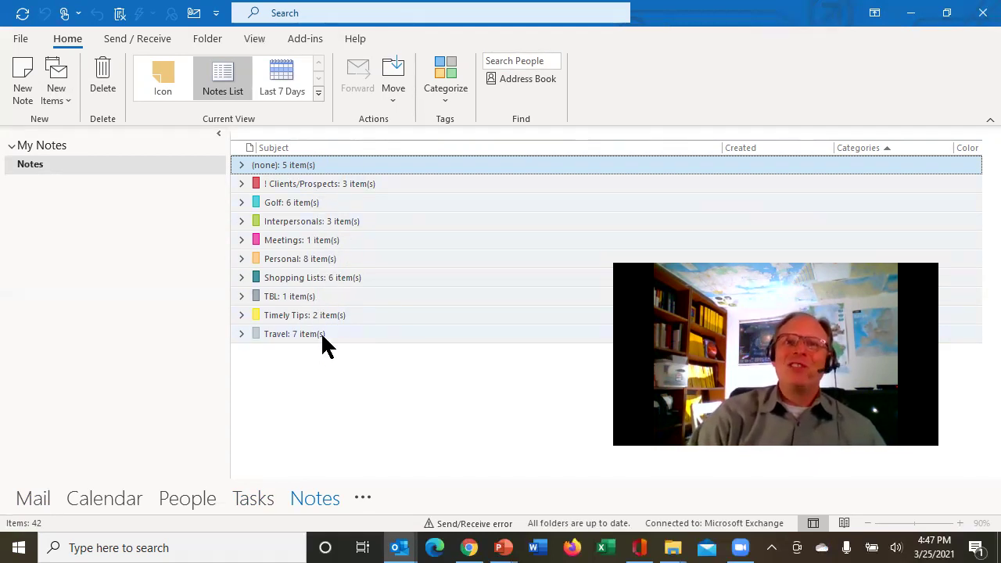
# Confirm the notes are arranged by Categories and expand the Shopping Lists group
pyautogui.rightClick(356, 161)
pyautogui.moveTo(412, 165)
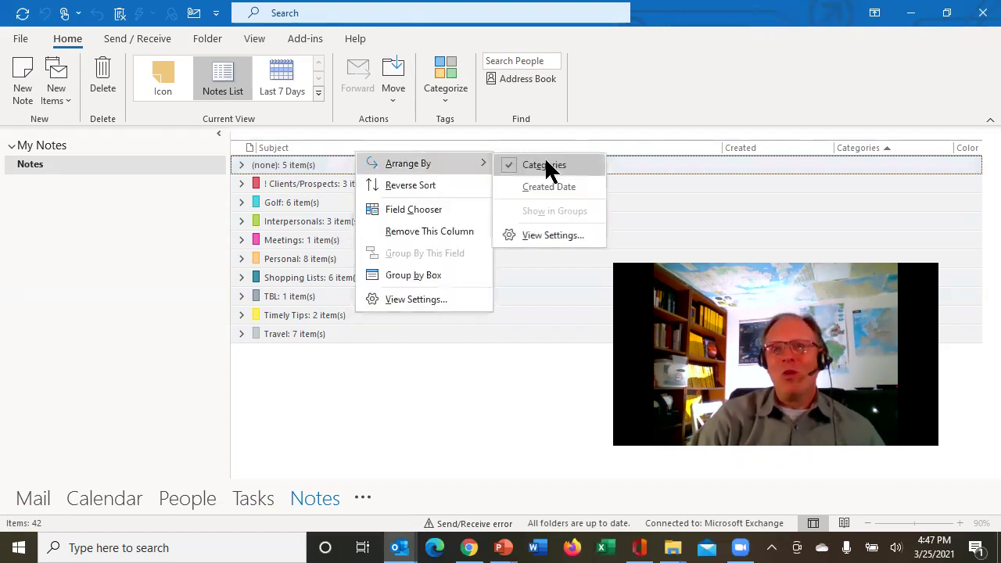
pyautogui.click(441, 395)
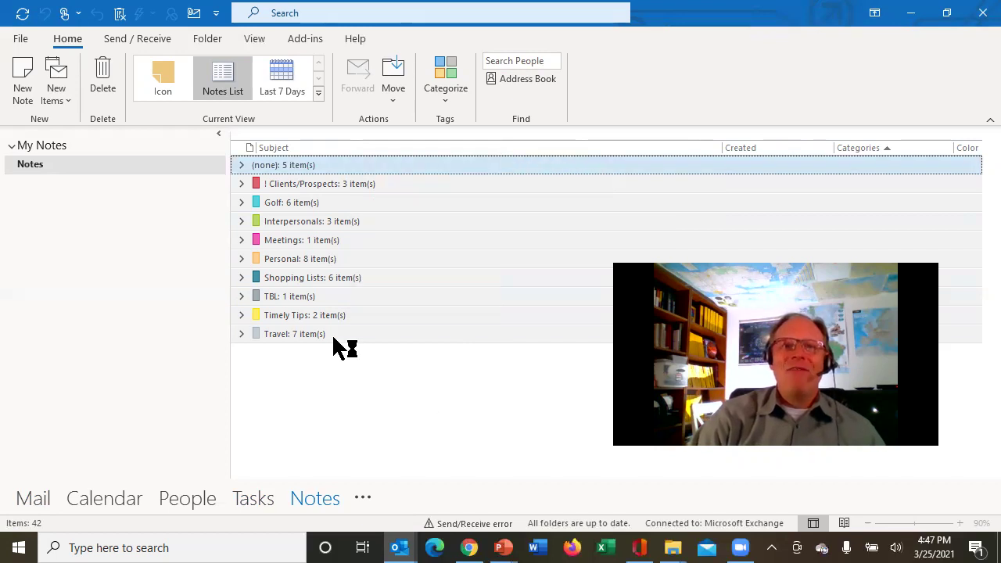
pyautogui.click(242, 278)
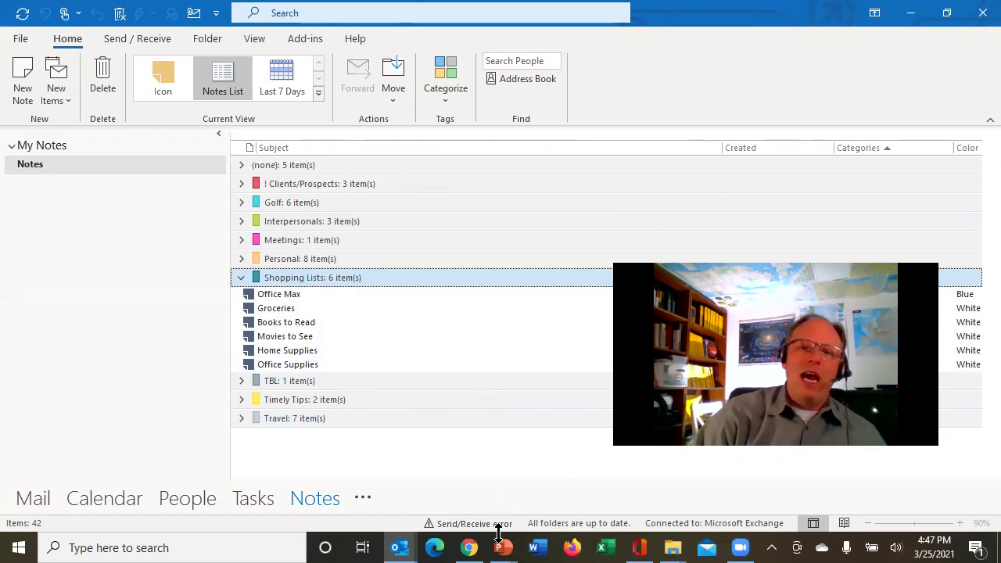
# Bring the YouTube_Video_Cover1 presentation to the front in PowerPoint
pyautogui.moveTo(505, 547)
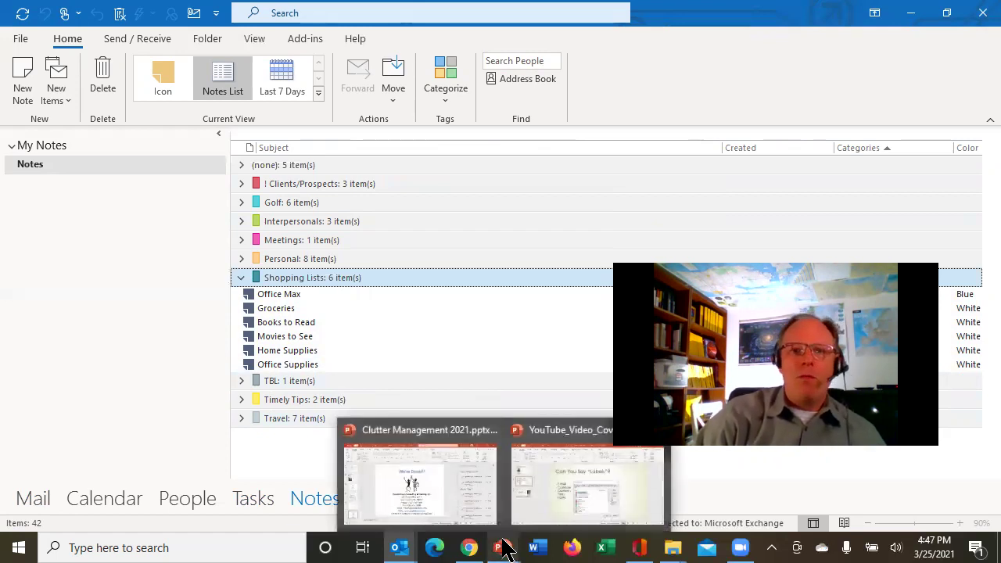
pyautogui.click(604, 489)
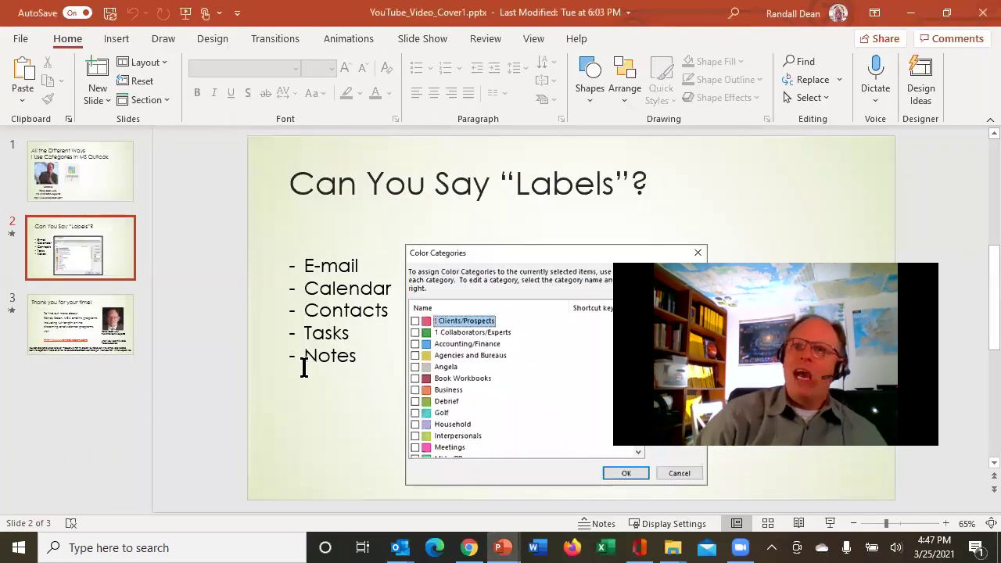